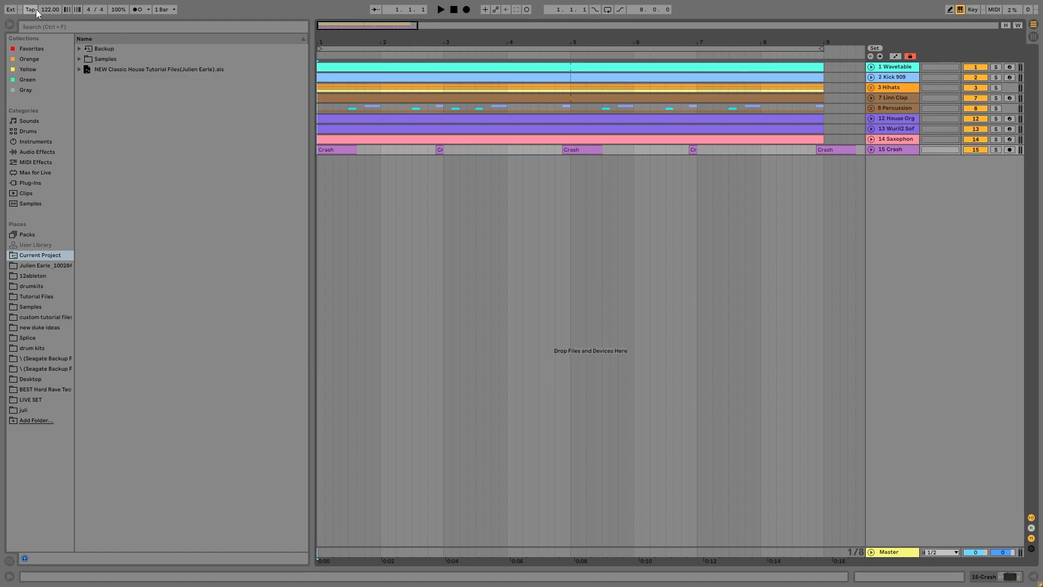
Solo and play the Wavetable bass track, unfold it and open its MIDI clip in the note editor
{"action": "left_click", "coordinate": [995, 68]}
{"action": "key", "text": "space"}
{"action": "left_click", "coordinate": [871, 67]}
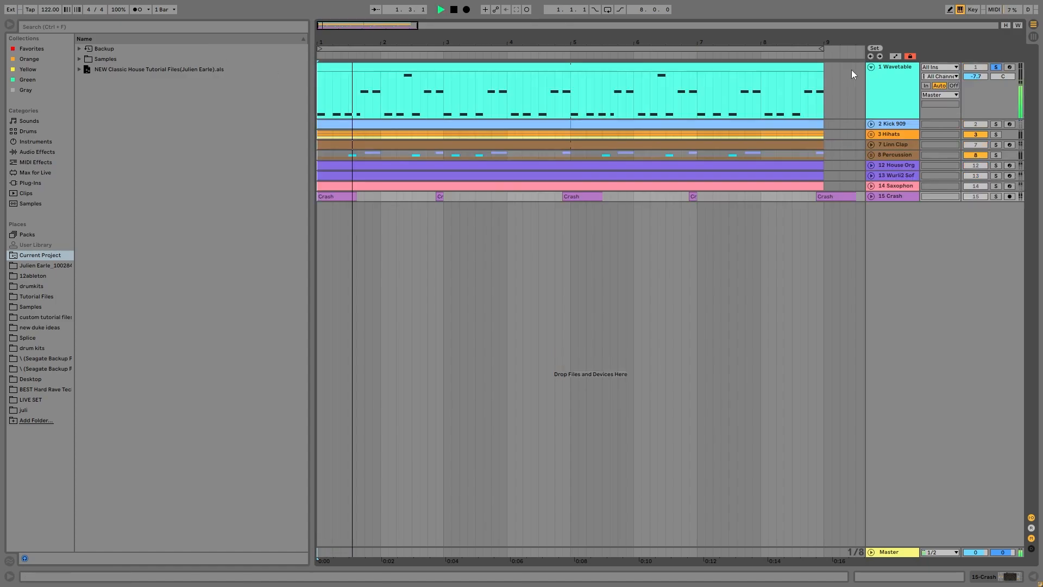
{"action": "double_click", "coordinate": [602, 67]}
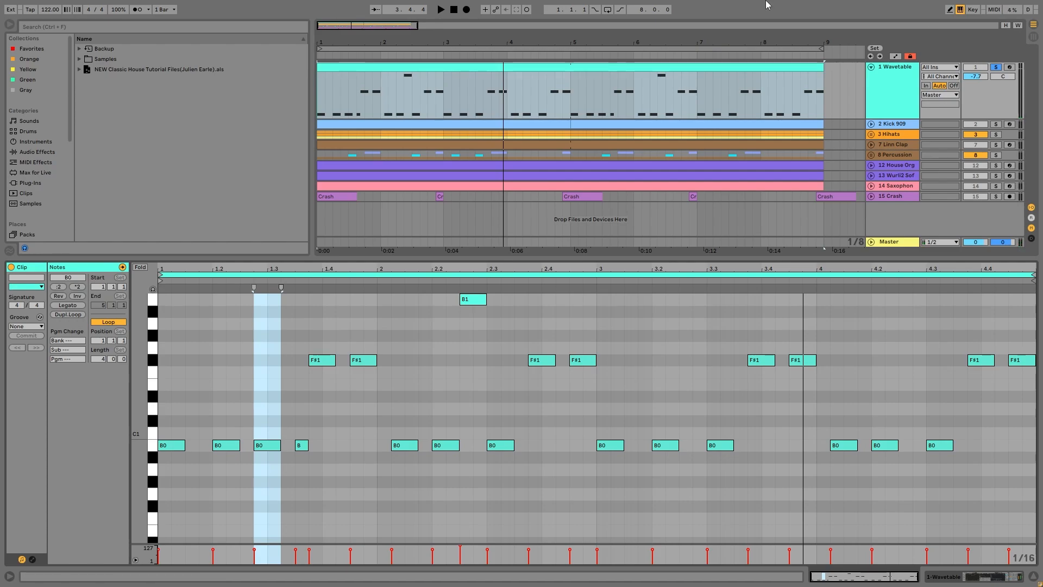
Review the bassline's pitches by selecting the B1 note, all B0 notes and the row of F#1 notes in the Wavetable clip
{"action": "left_click", "coordinate": [153, 300]}
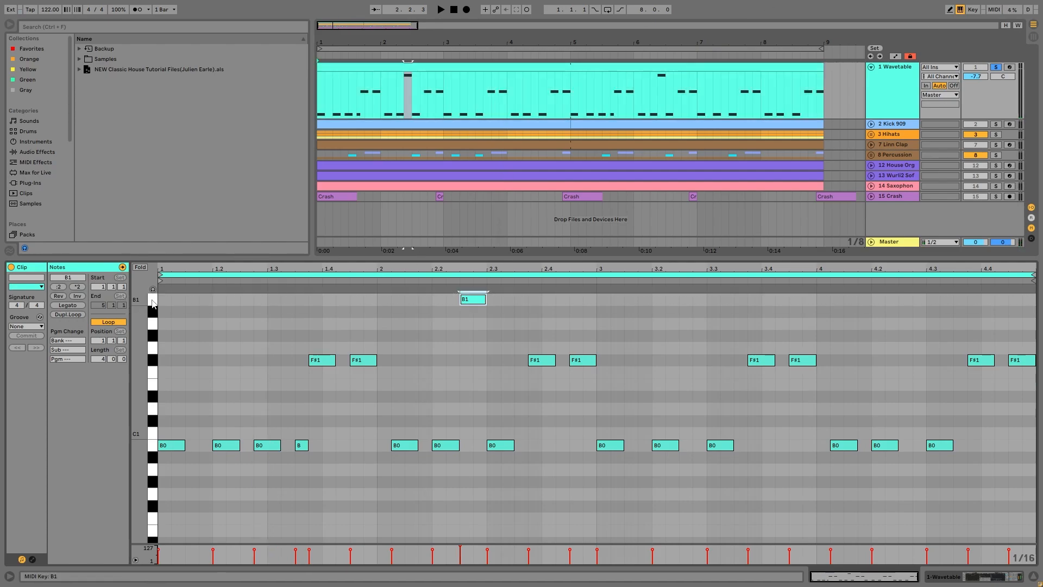
{"action": "left_click", "coordinate": [151, 446]}
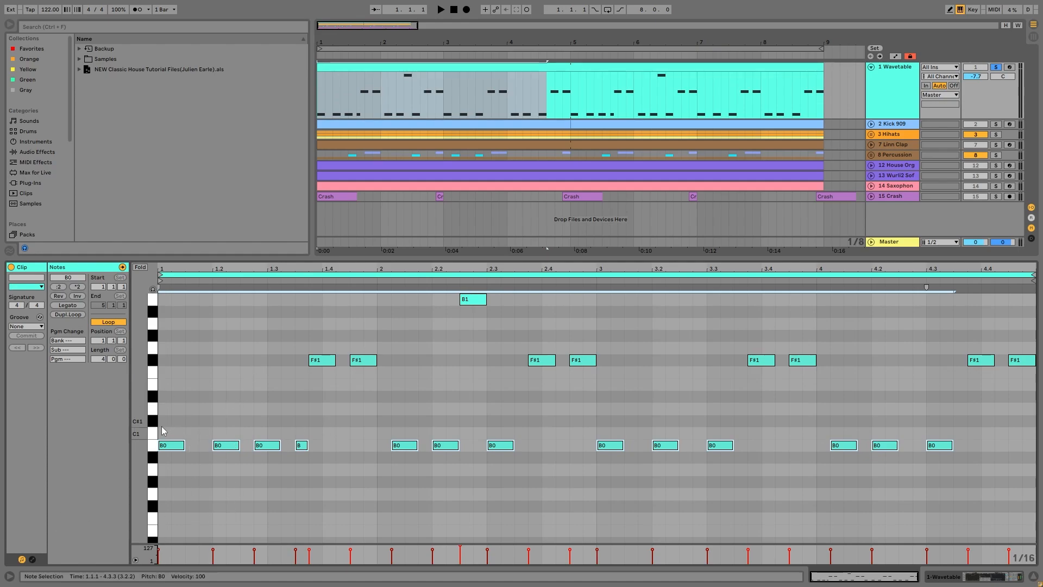
{"action": "left_click_drag", "start_coordinate": [263, 366], "coordinate": [1031, 363]}
{"action": "left_click", "coordinate": [480, 300]}
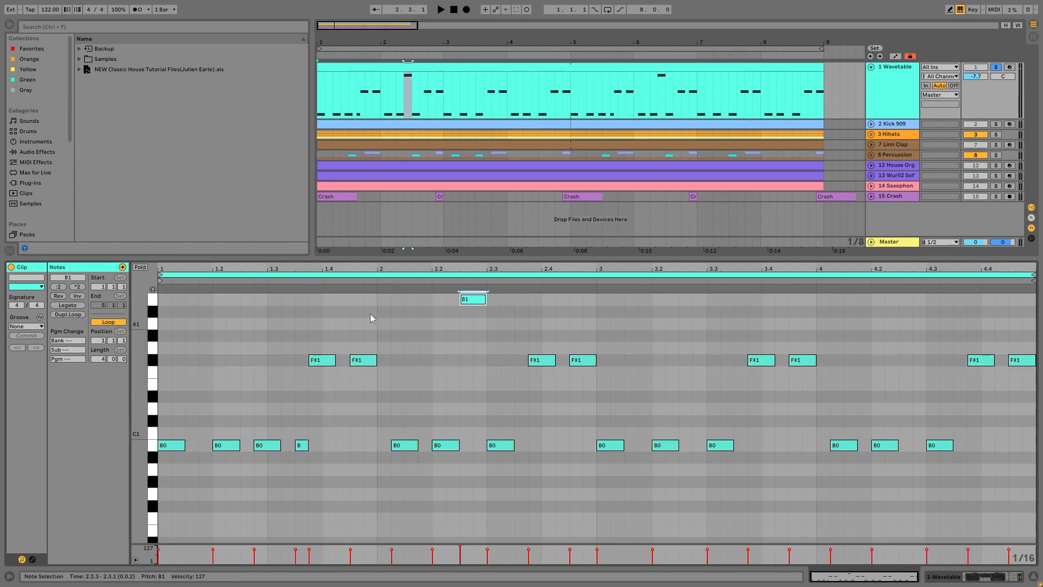
Play the soloed bassline and display the Wavetable track's device chain
{"action": "key", "text": "space"}
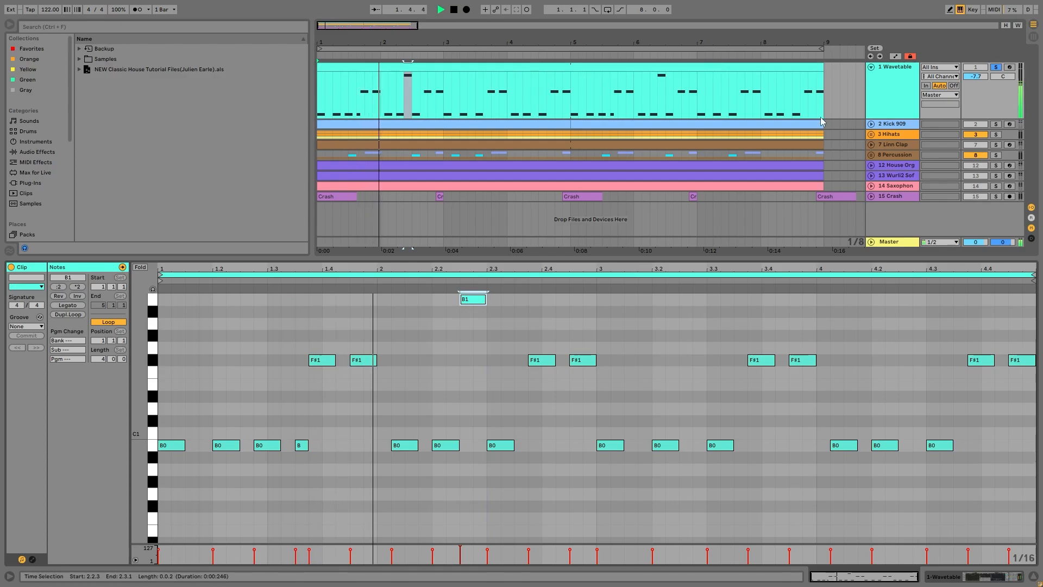
{"action": "key", "text": "space"}
{"action": "double_click", "coordinate": [913, 93]}
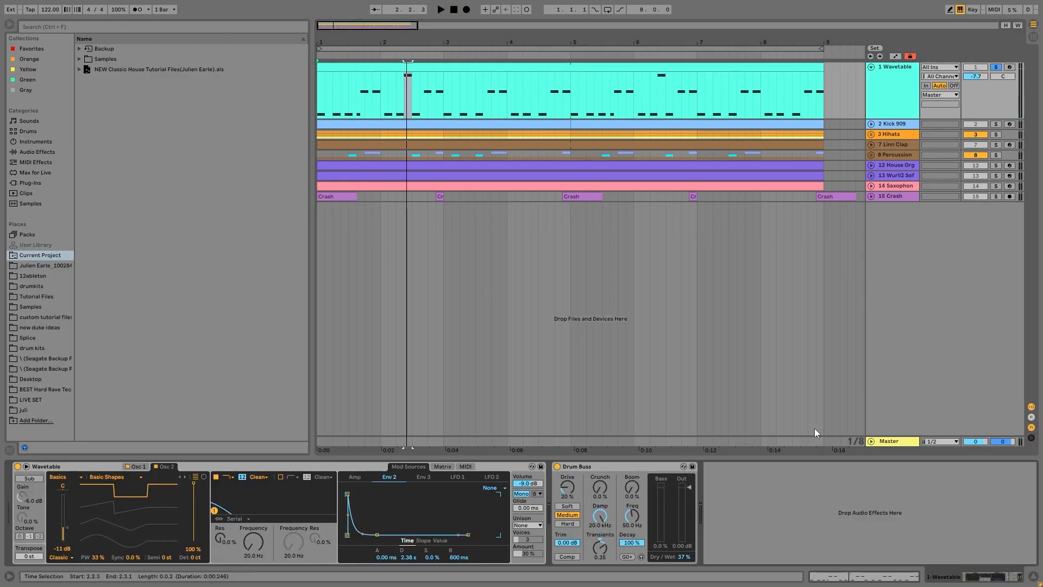
Add Kick 909, Hihats, Linn Clap and Percussion to the soloed Wavetable bass and play them together
{"action": "left_click", "coordinate": [997, 123]}
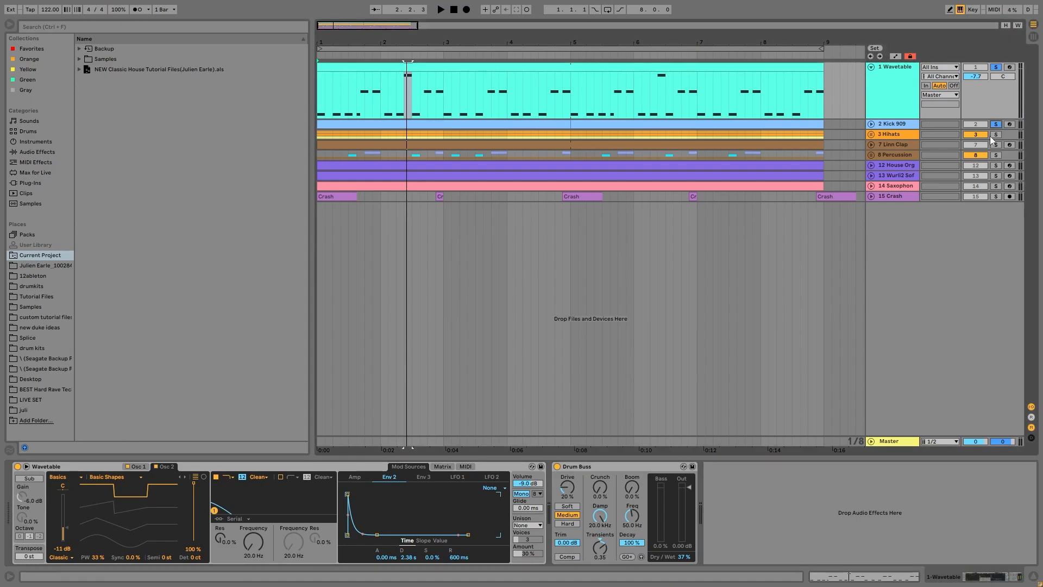
{"action": "left_click", "coordinate": [997, 134]}
{"action": "left_click", "coordinate": [998, 145]}
{"action": "key", "text": "space"}
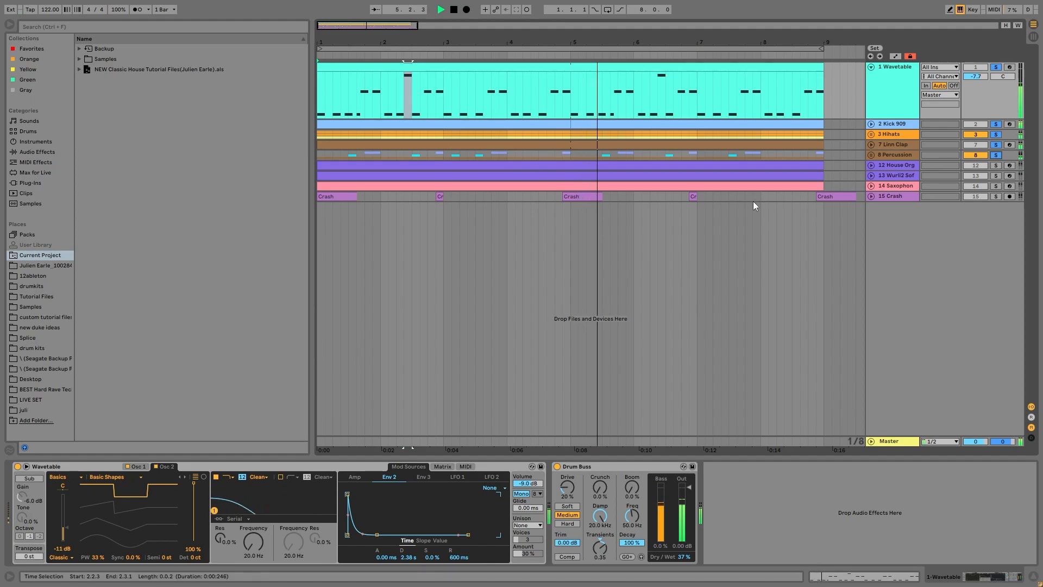
{"action": "key", "text": "space"}
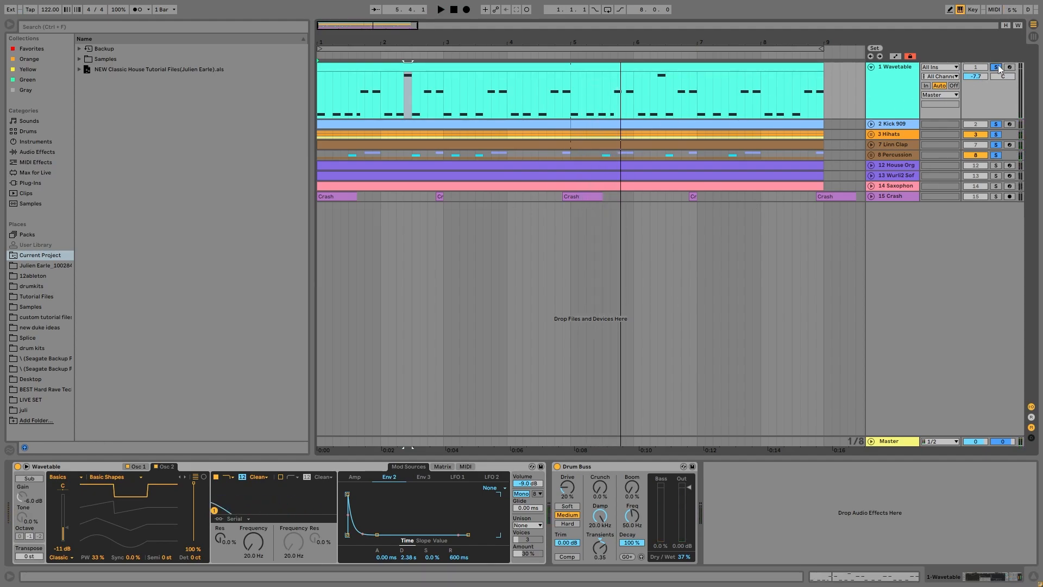
Clear all track solos, play the full mix and select the Wavetable clip
{"action": "left_click", "coordinate": [997, 67]}
{"action": "key", "text": "space"}
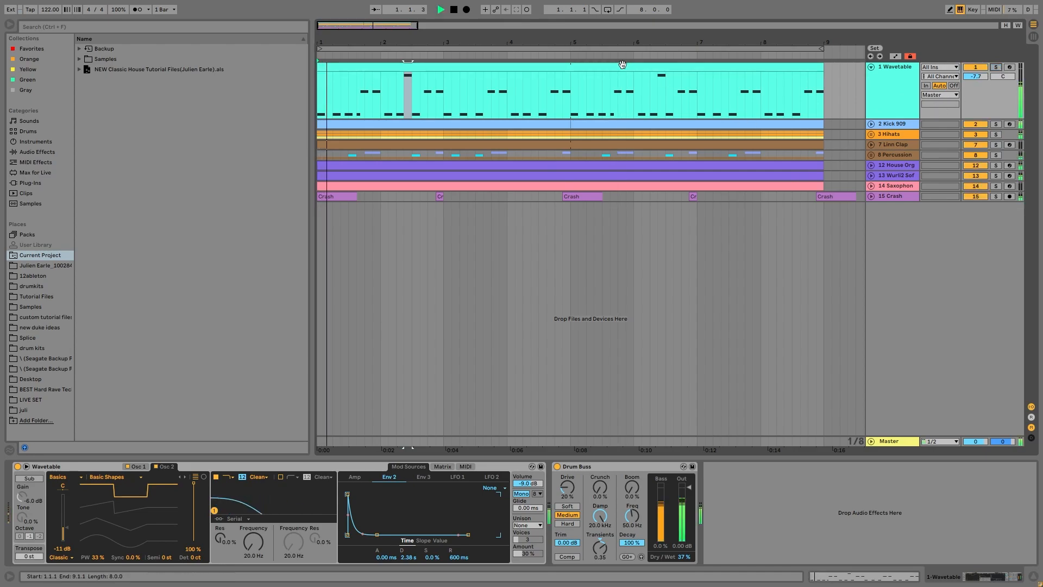
{"action": "left_click", "coordinate": [769, 89]}
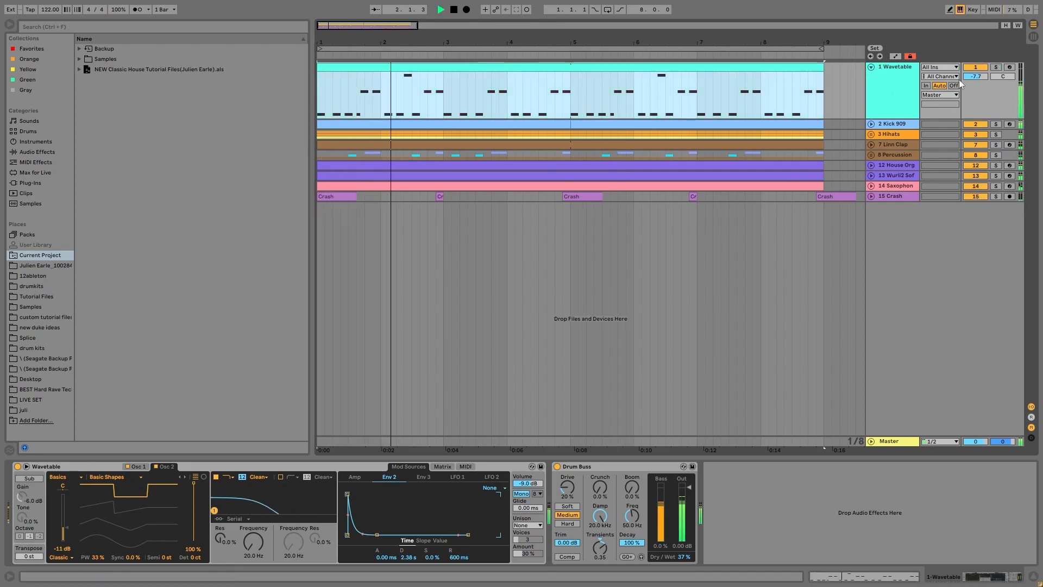
Solo the Wavetable track and inspect the settings of its oscillator 1 and oscillator 2
{"action": "left_click", "coordinate": [996, 67]}
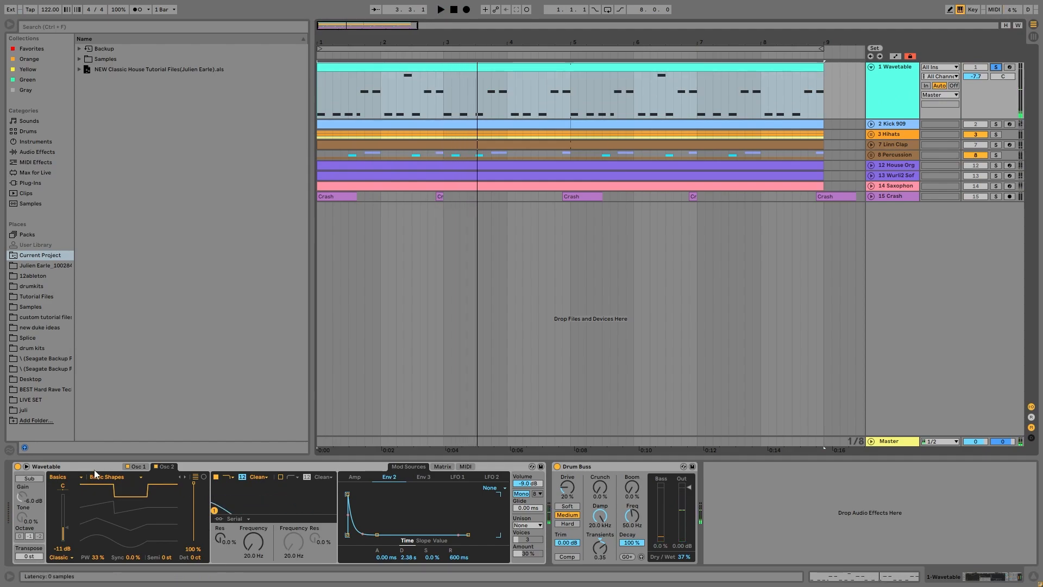
{"action": "left_click", "coordinate": [135, 471]}
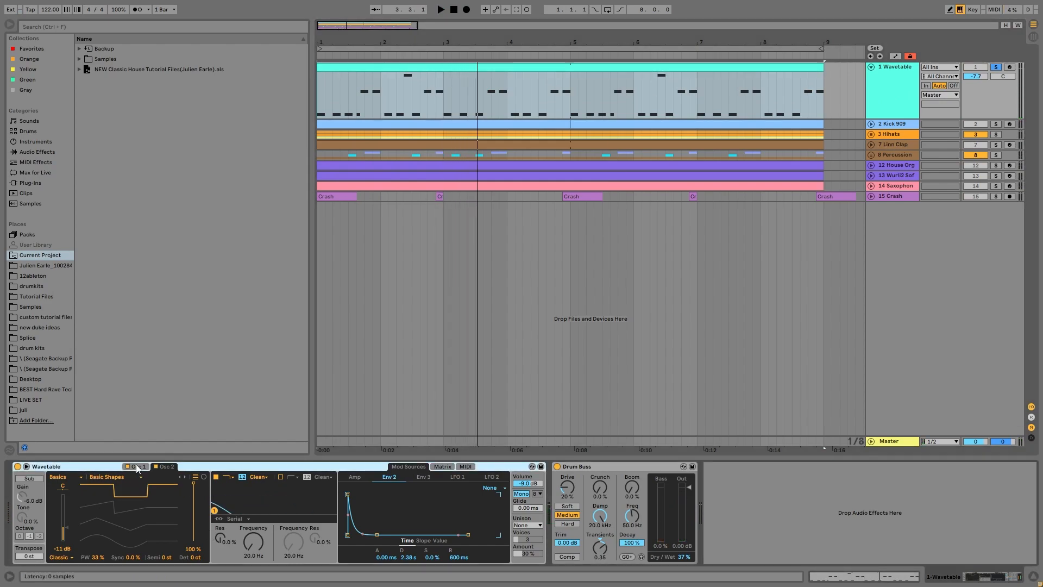
{"action": "left_click", "coordinate": [136, 465]}
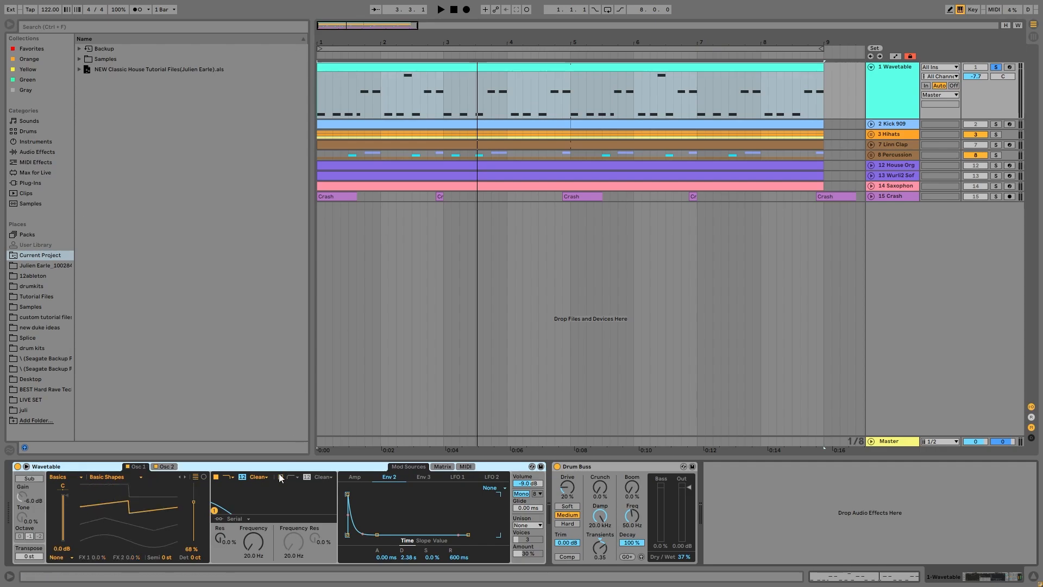
{"action": "left_click", "coordinate": [165, 467]}
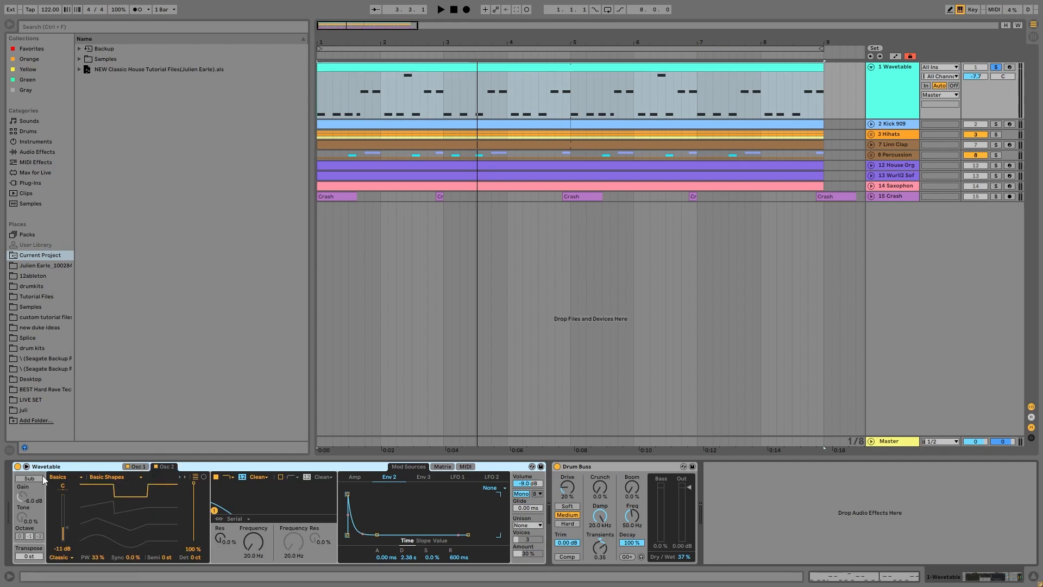
Audition the soloed bass sound while examining the Wavetable synth's modulation matrix
{"action": "key", "text": "space"}
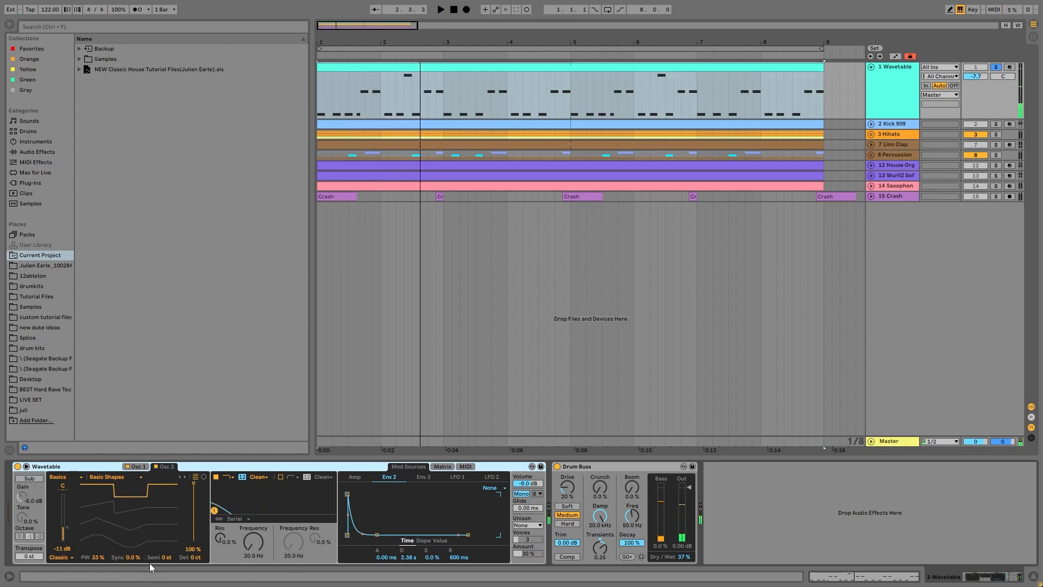
{"action": "left_click", "coordinate": [445, 468]}
{"action": "key", "text": "space"}
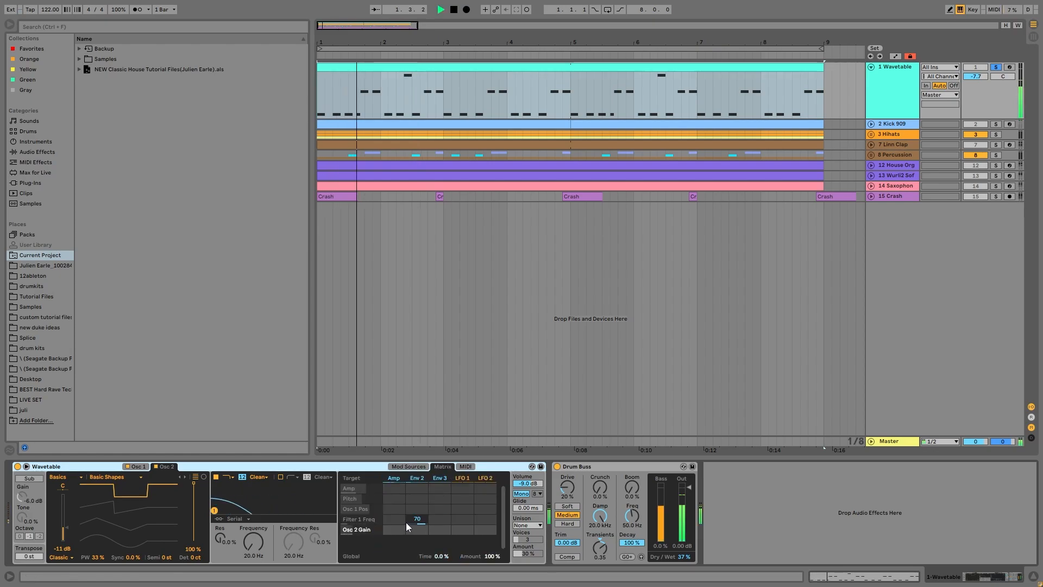
{"action": "key", "text": "space"}
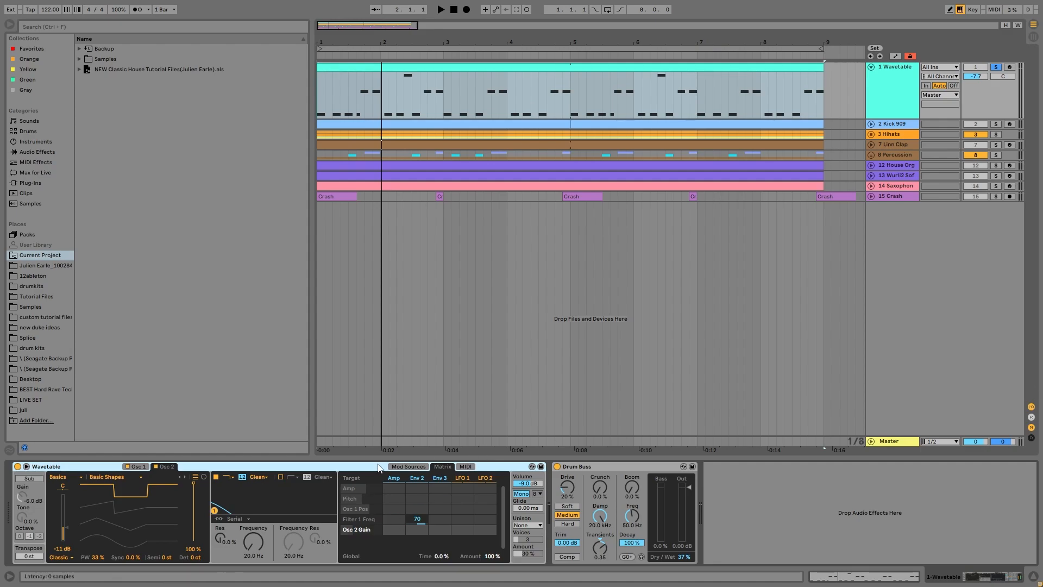
{"action": "key", "text": "space"}
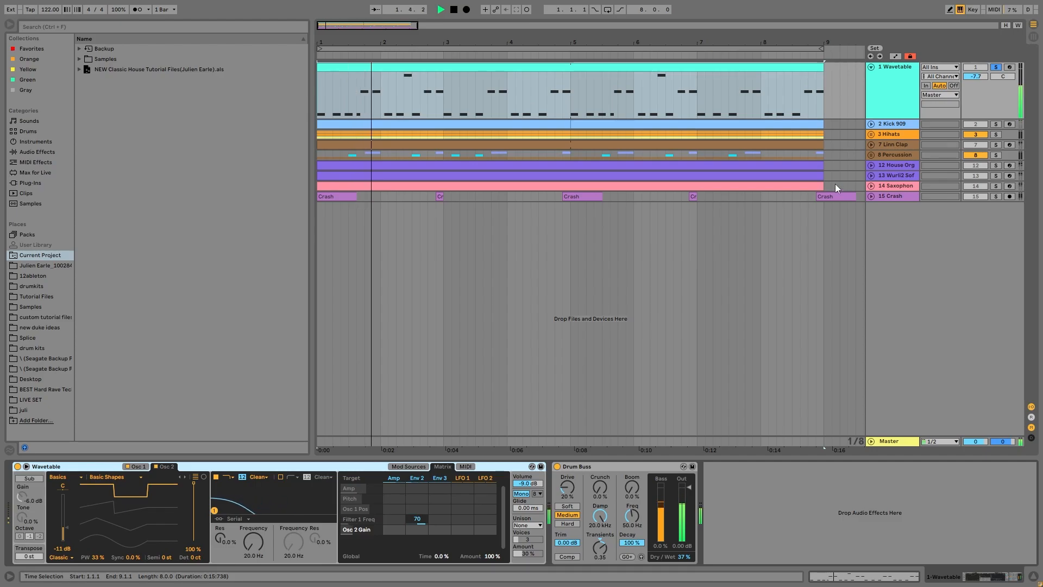
Unfold the Kick 909 track, solo it alone, select its first four bars and listen to the kick pattern
{"action": "left_click", "coordinate": [872, 124]}
{"action": "left_click", "coordinate": [891, 123]}
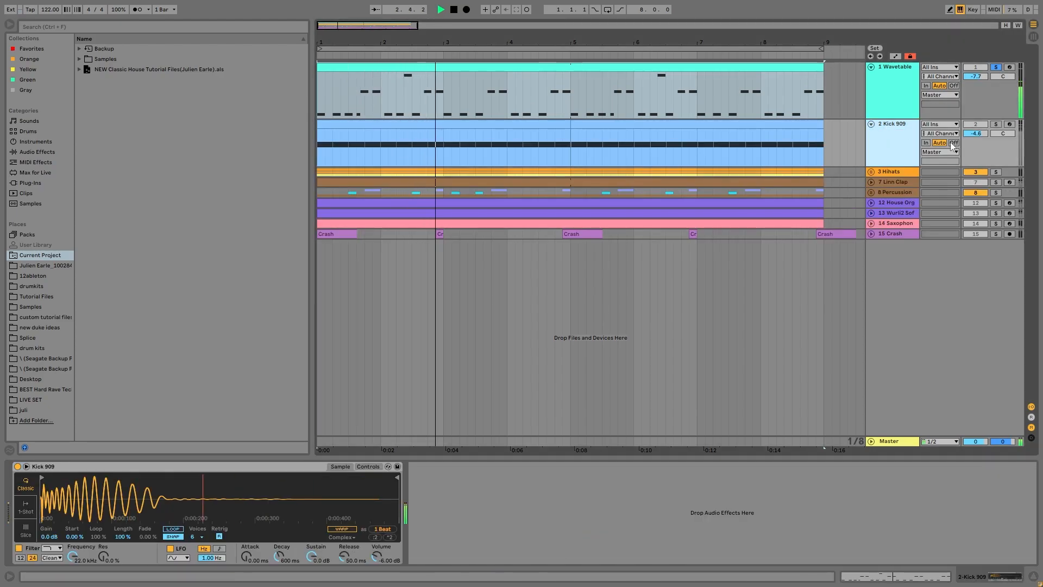
{"action": "left_click", "coordinate": [996, 124]}
{"action": "key", "text": "space"}
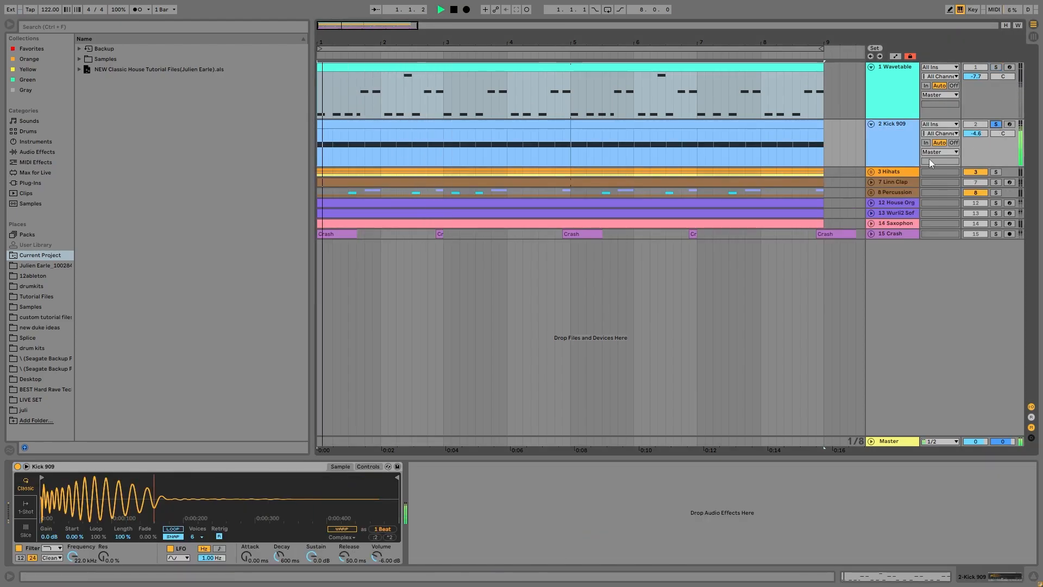
{"action": "left_click_drag", "start_coordinate": [570, 142], "coordinate": [347, 154]}
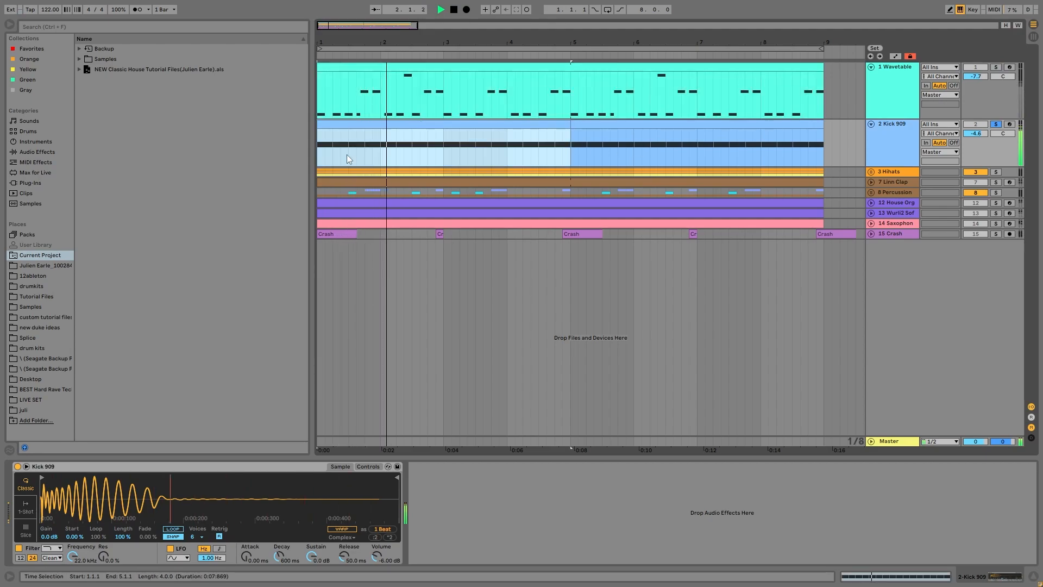
{"action": "key", "text": "space"}
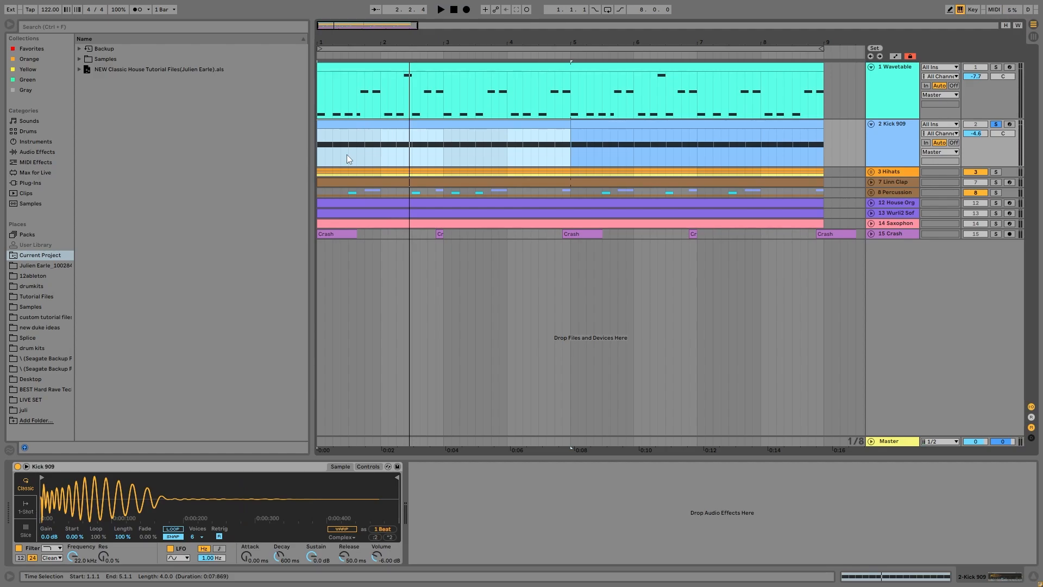
{"action": "key", "text": "space"}
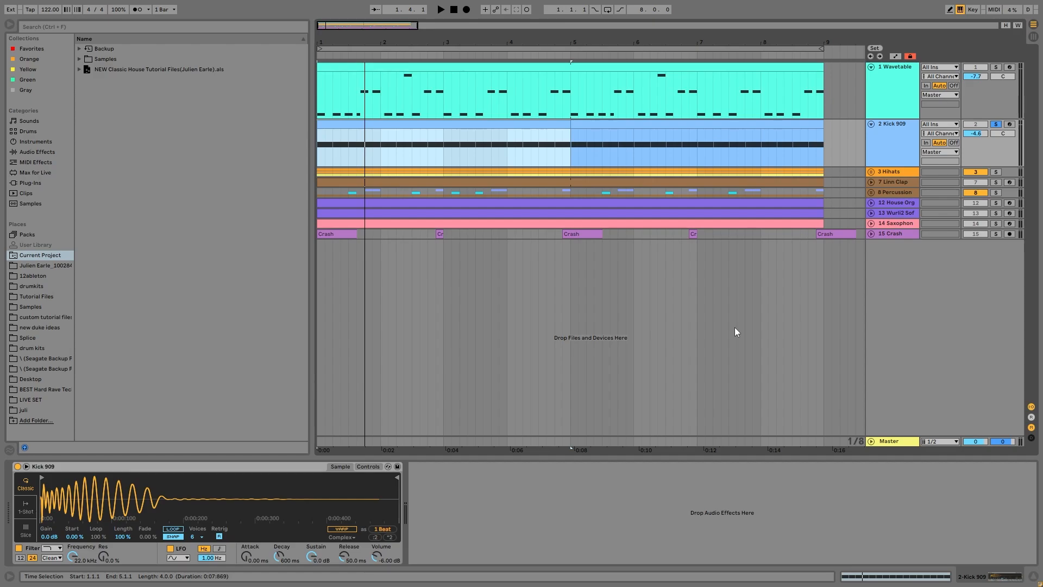
Compare the kick in the full mix with the kick alone by clearing and restoring the Kick 909 solo during playback
{"action": "left_click", "coordinate": [995, 124]}
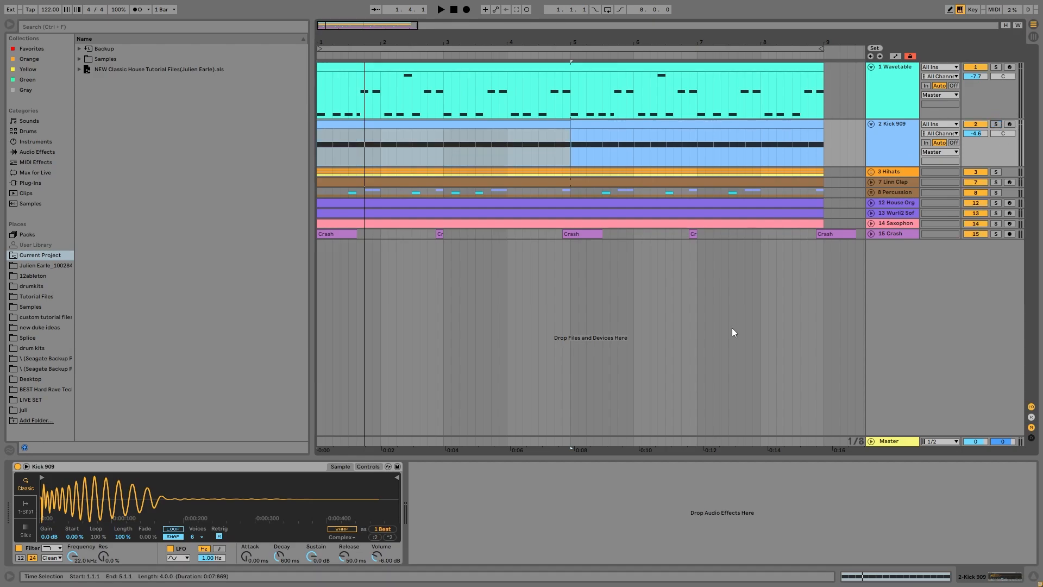
{"action": "key", "text": "space"}
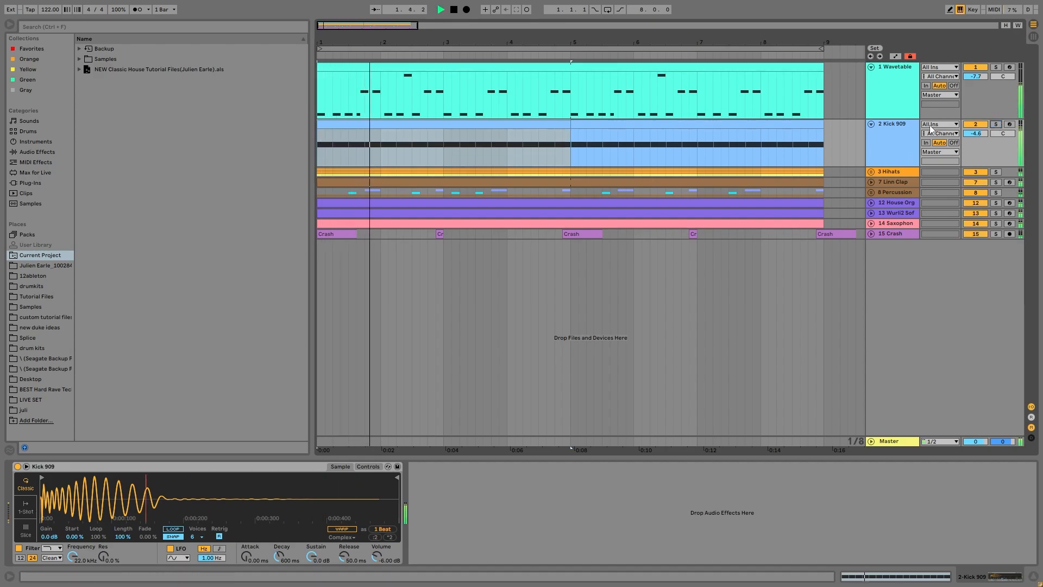
{"action": "left_click", "coordinate": [995, 126]}
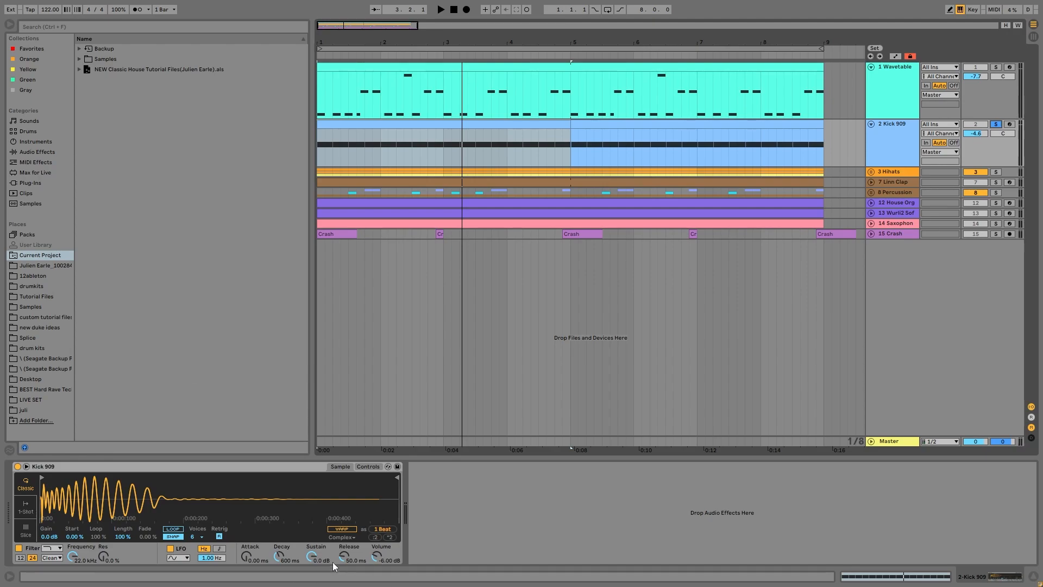
{"action": "key", "text": "space"}
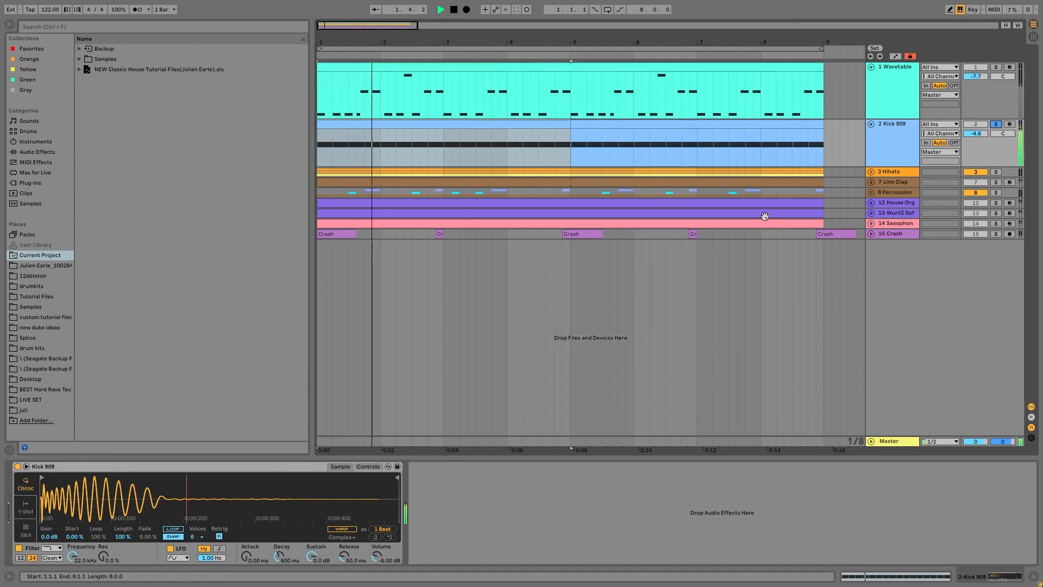
Solo the Hihats group, unfold it to its individual tracks and play the combined hihats
{"action": "left_click", "coordinate": [996, 172]}
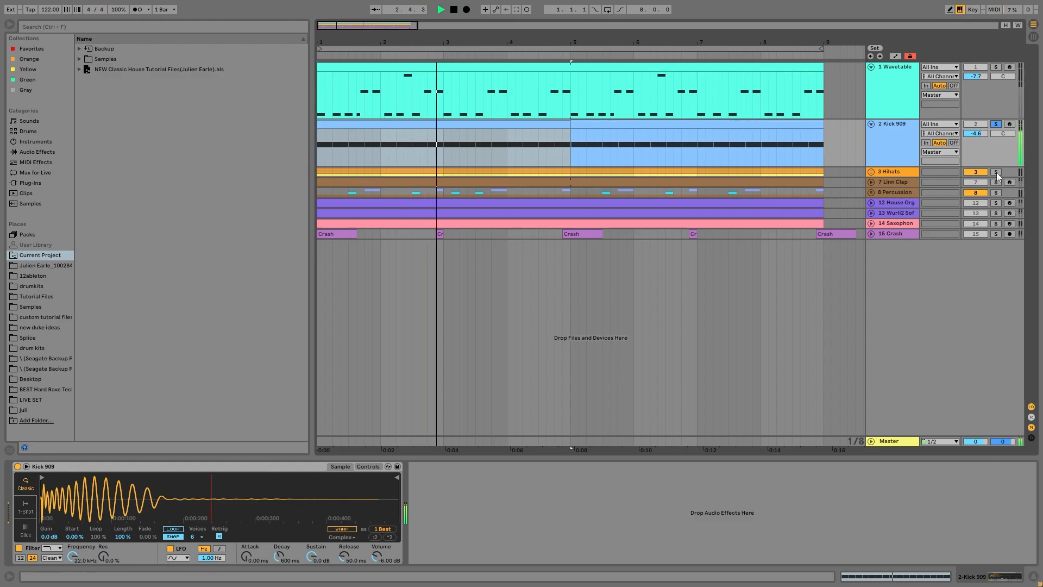
{"action": "left_click", "coordinate": [869, 173]}
{"action": "key", "text": "space"}
{"action": "left_click", "coordinate": [884, 179]}
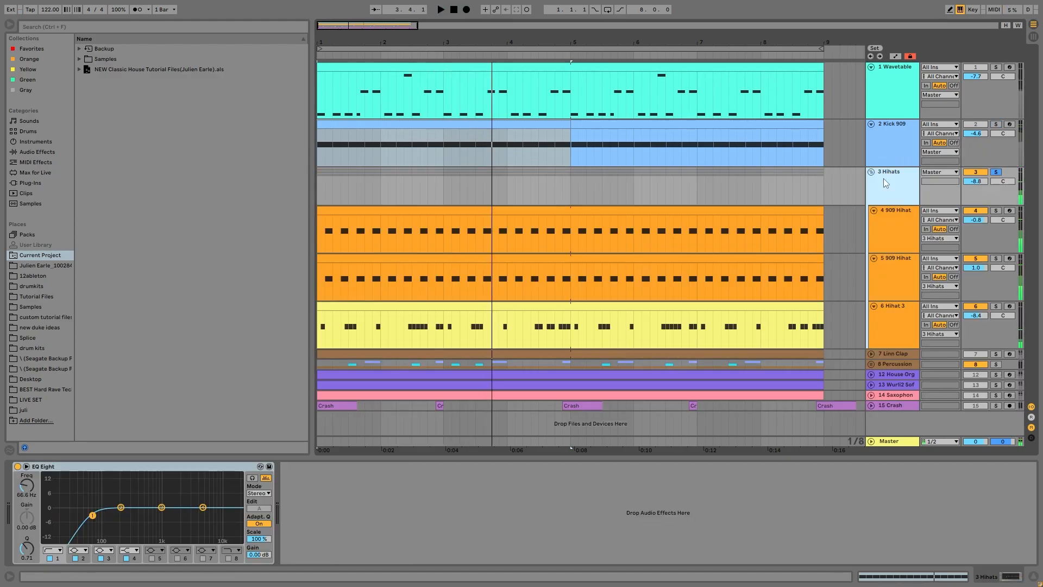
{"action": "key", "text": "space"}
Play the two 909 Hihat tracks soloed together and narrow the solo to the first one, track 4
{"action": "left_click", "coordinate": [884, 225]}
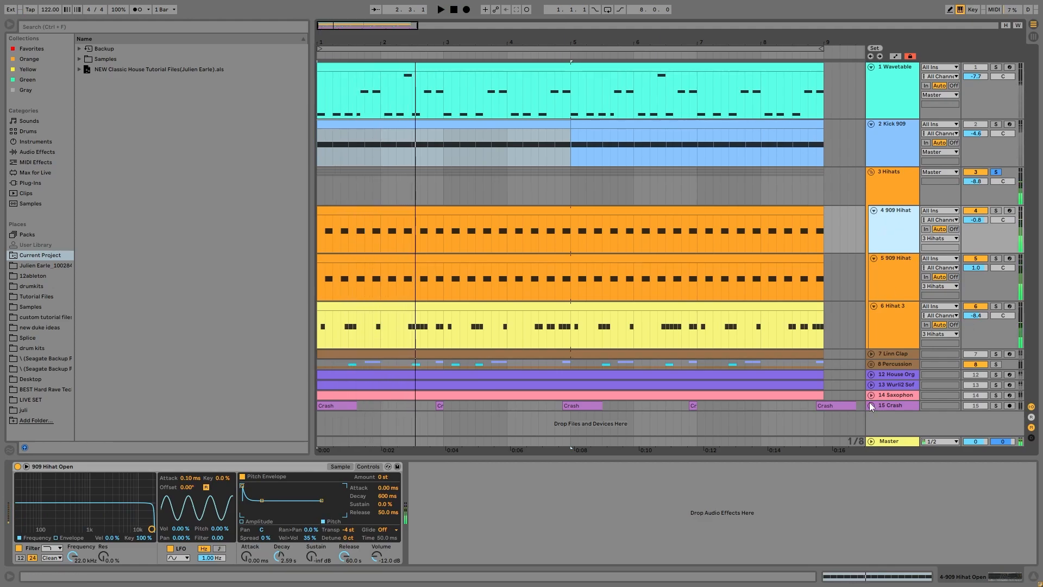
{"action": "left_click", "coordinate": [996, 211]}
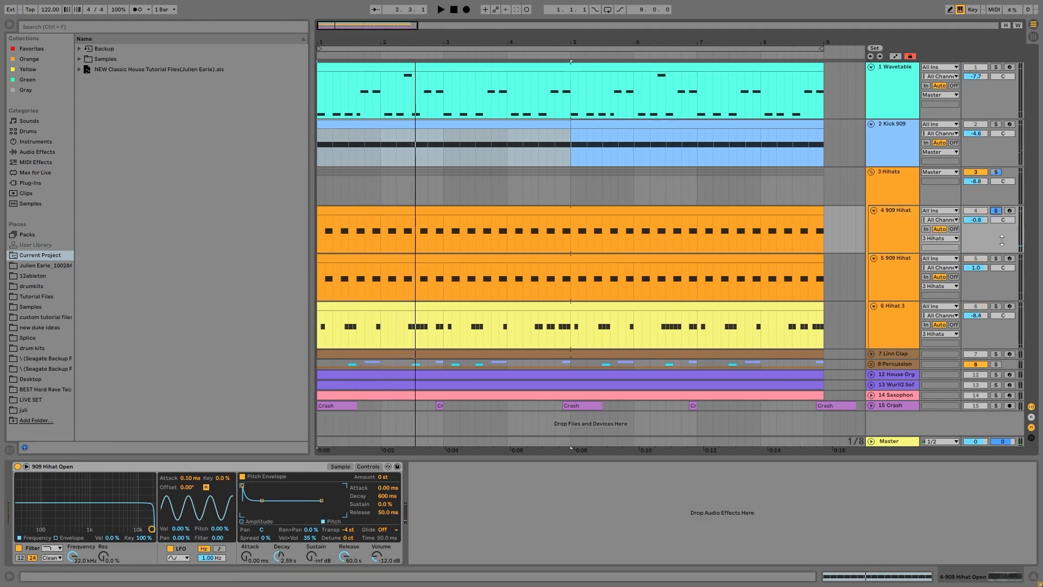
{"action": "left_click", "coordinate": [1000, 258]}
{"action": "key", "text": "space"}
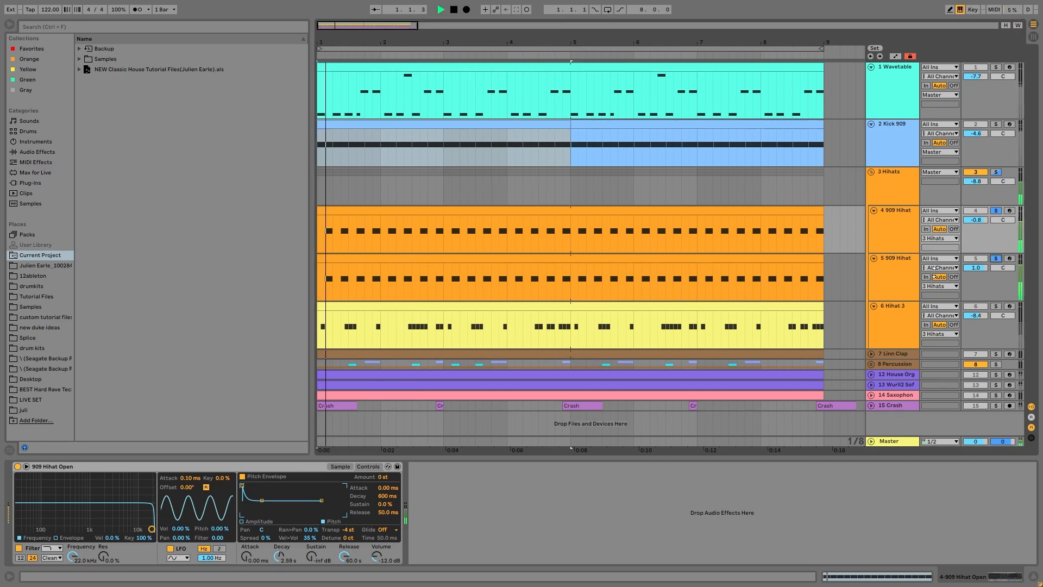
{"action": "left_click", "coordinate": [996, 258]}
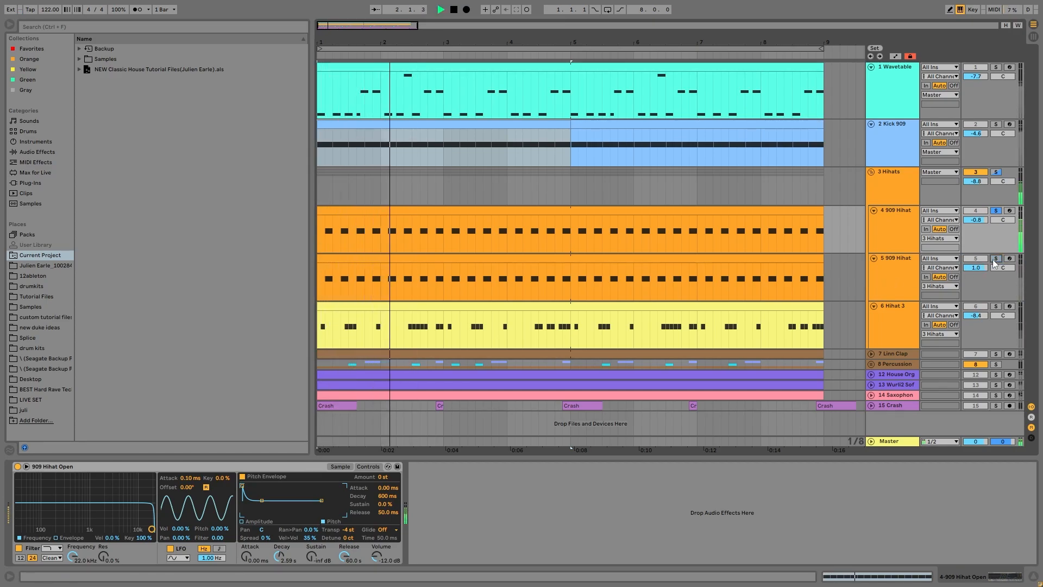
Play the second 909 Hihat track (track 5) soloed and inspect the sampler devices of tracks 4 and 5
{"action": "left_click", "coordinate": [892, 232]}
{"action": "key", "text": "space"}
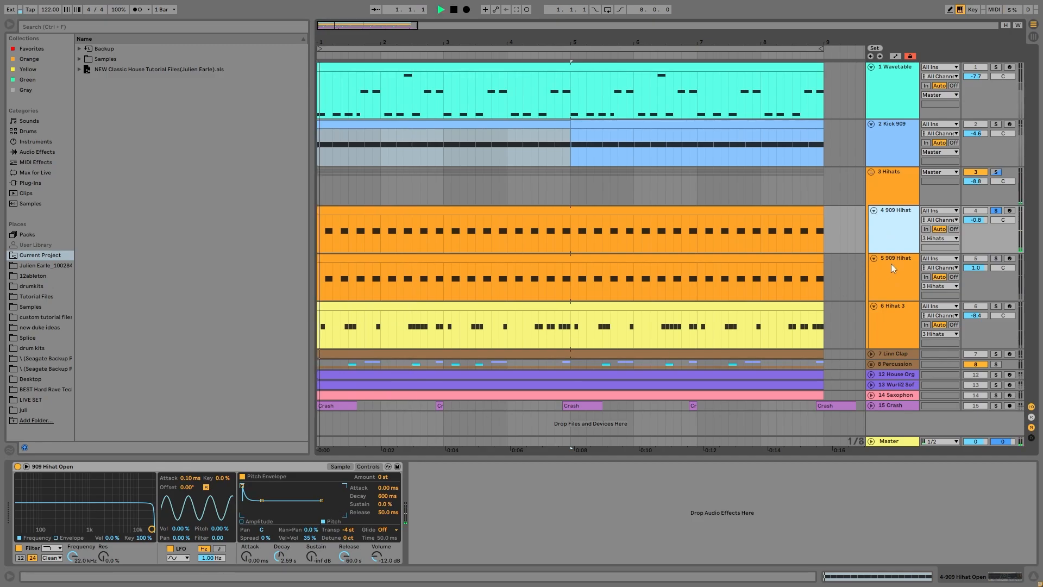
{"action": "left_click", "coordinate": [998, 258]}
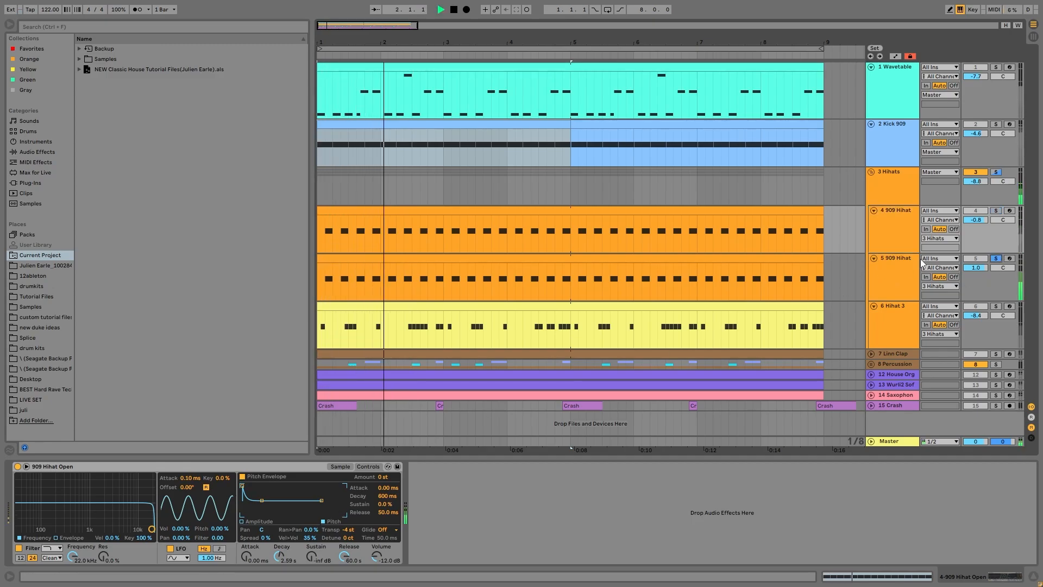
{"action": "left_click", "coordinate": [882, 258]}
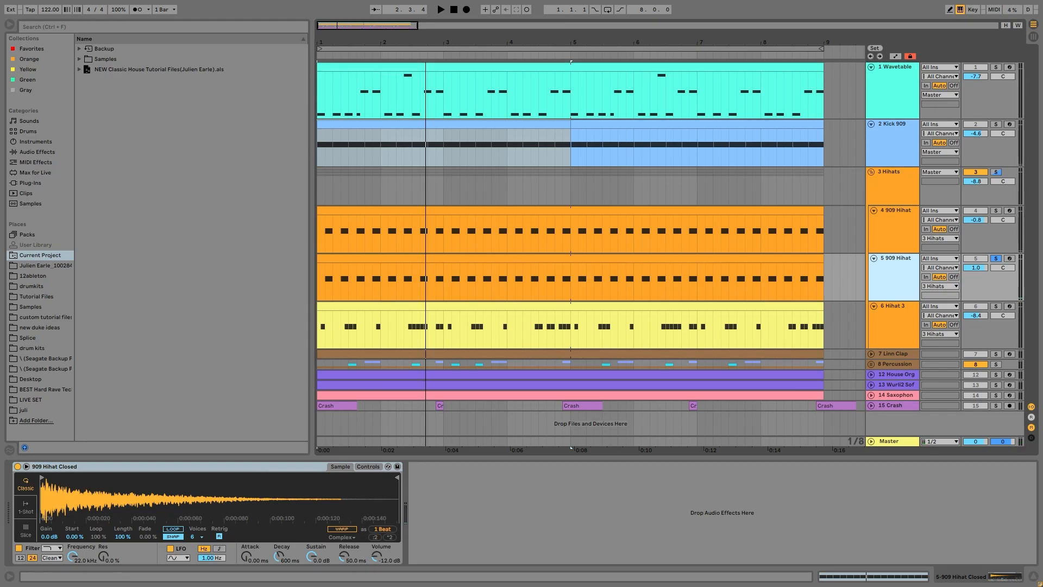
Compare the two 909 Hihat tracks during playback by soloing track 4, both together and track 5, and audition Hihat 3
{"action": "left_click", "coordinate": [996, 211]}
{"action": "key", "text": "space"}
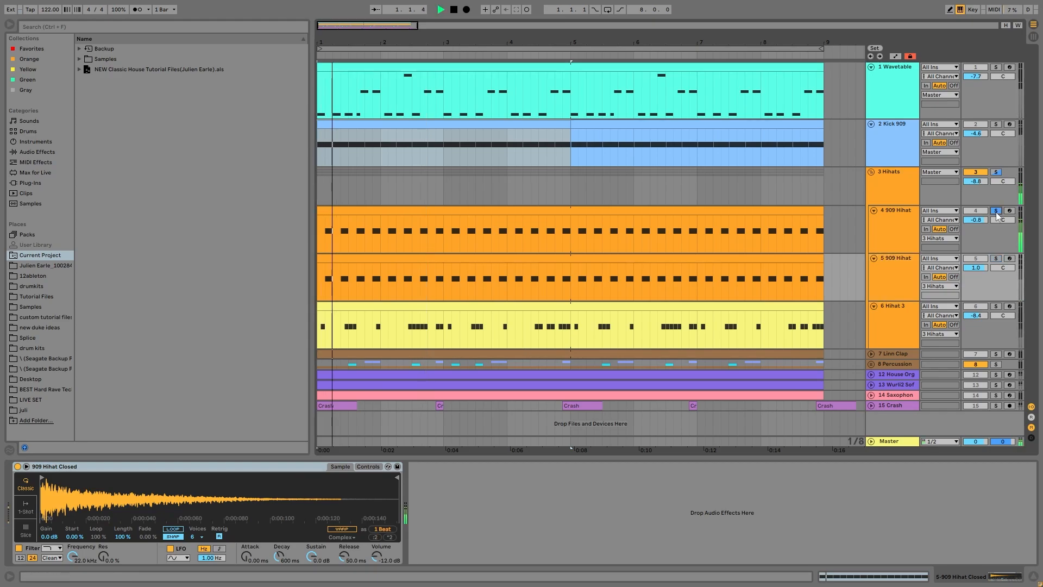
{"action": "left_click", "coordinate": [996, 258], "text": "ctrl"}
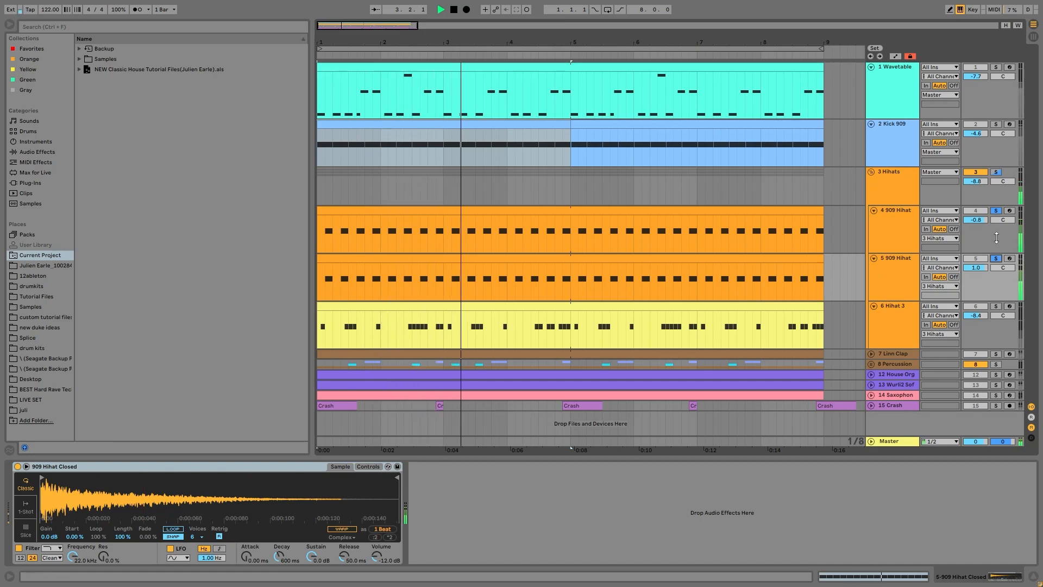
{"action": "left_click", "coordinate": [997, 212]}
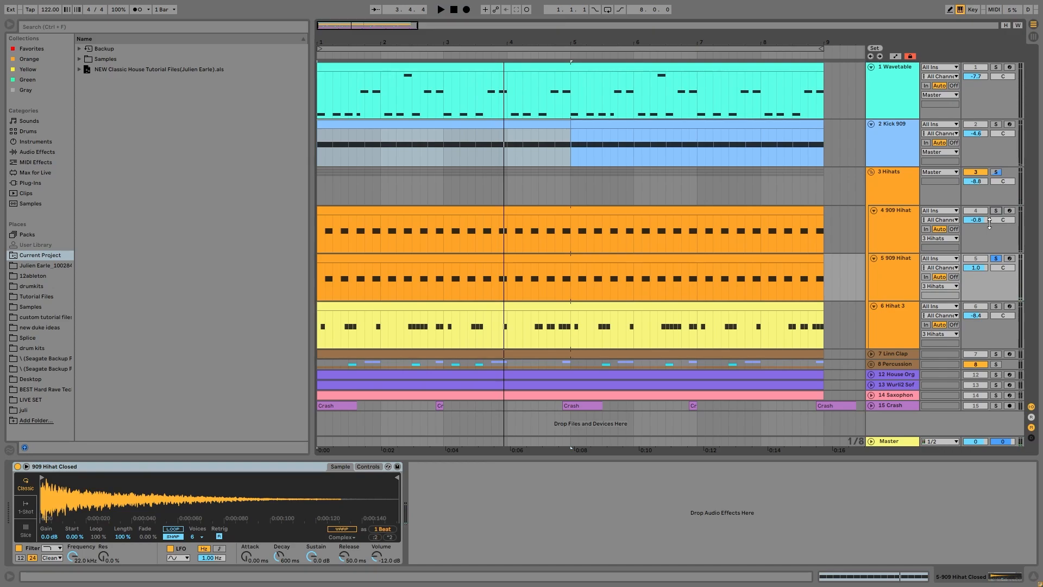
{"action": "key", "text": "space"}
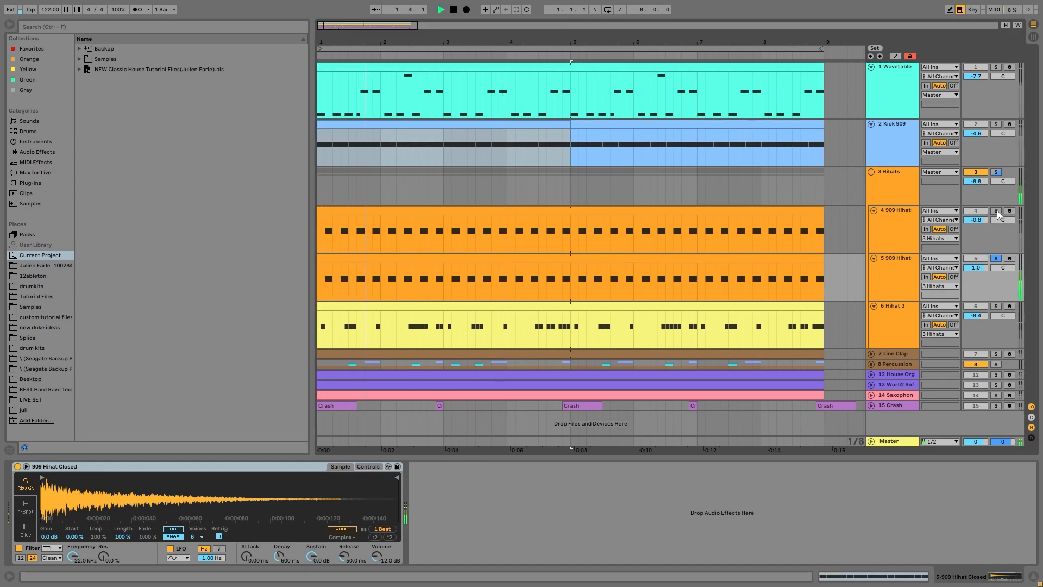
{"action": "left_click", "coordinate": [996, 210], "text": "ctrl"}
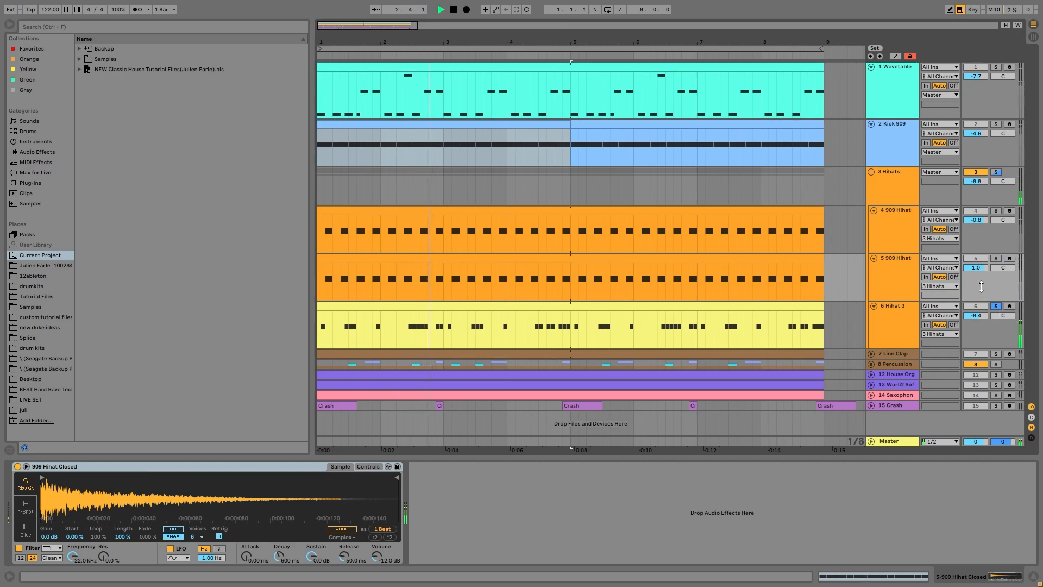
Solo the whole Hihats group again and inspect the devices on Hihat 3 and on the group
{"action": "left_click", "coordinate": [996, 172]}
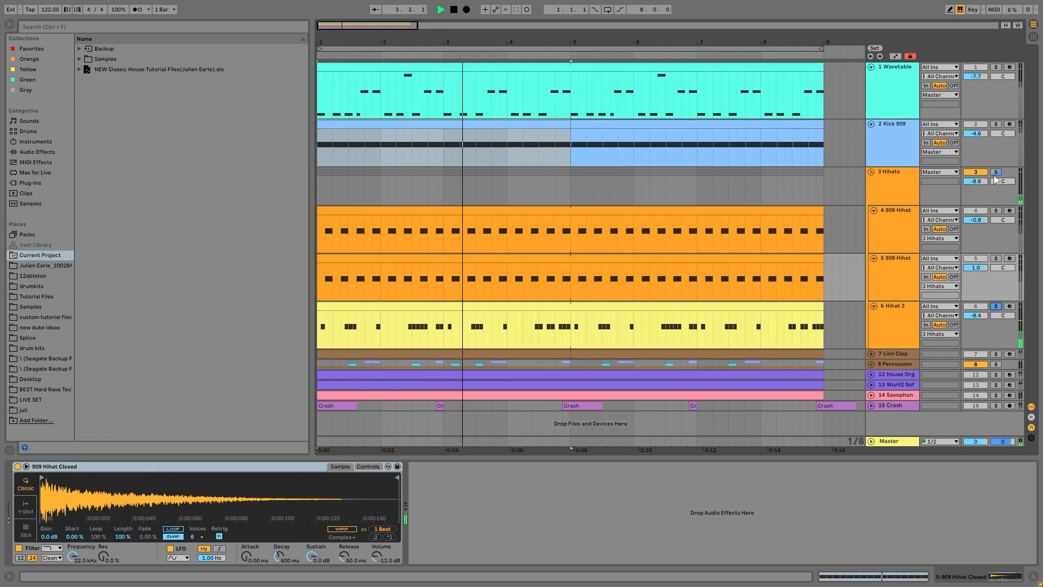
{"action": "left_click", "coordinate": [888, 314]}
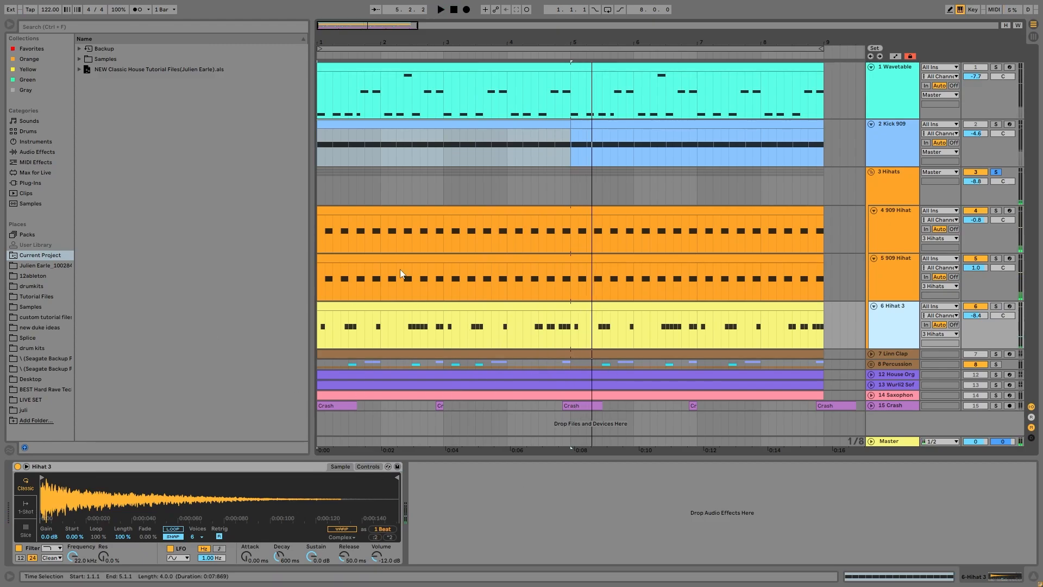
{"action": "left_click", "coordinate": [895, 175]}
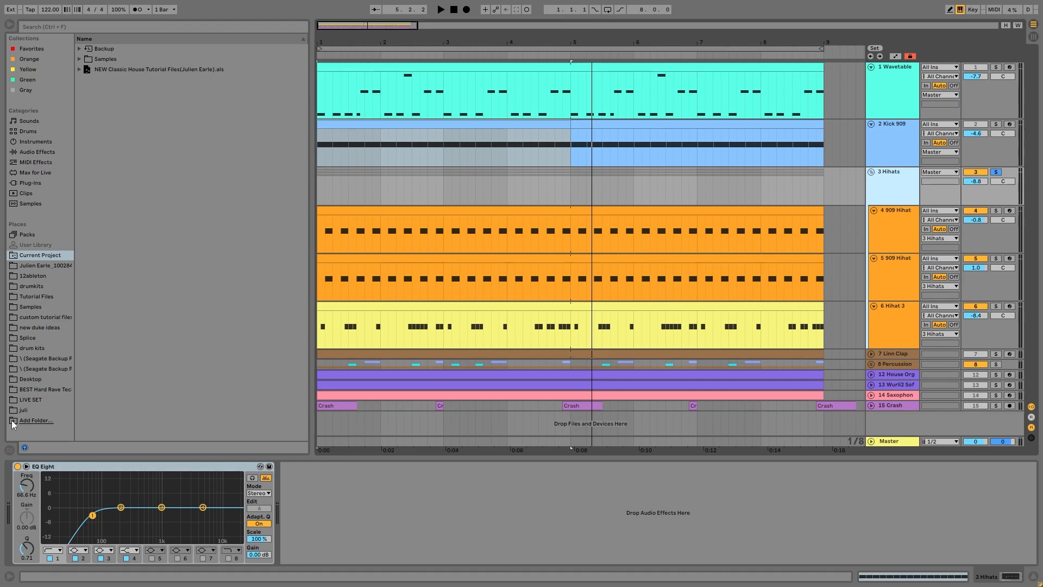
Solo the Linn Clap track, listen to it and unfold it to show its notes
{"action": "left_click", "coordinate": [995, 354]}
{"action": "key", "text": "space"}
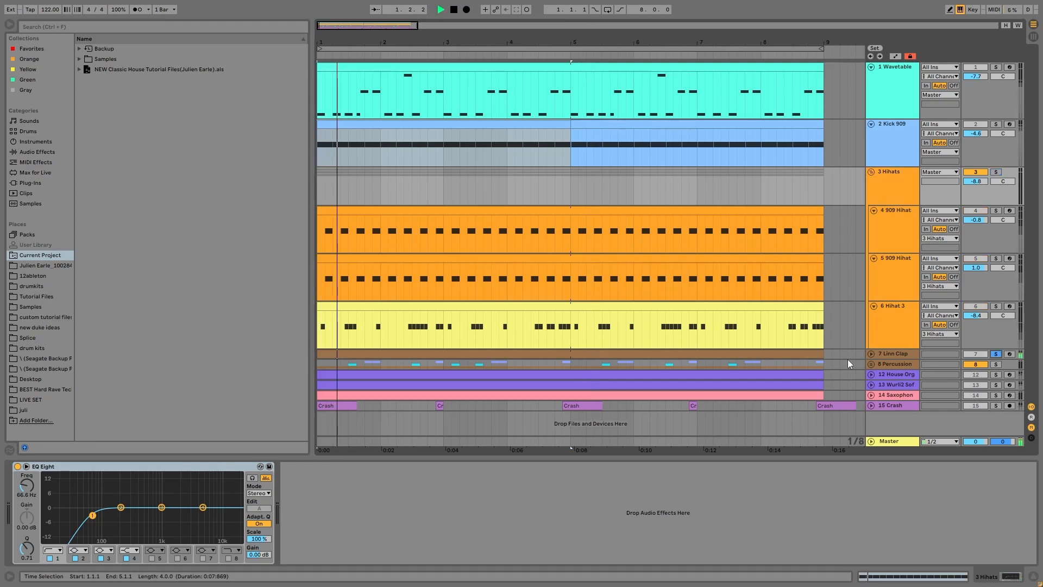
{"action": "left_click", "coordinate": [870, 357]}
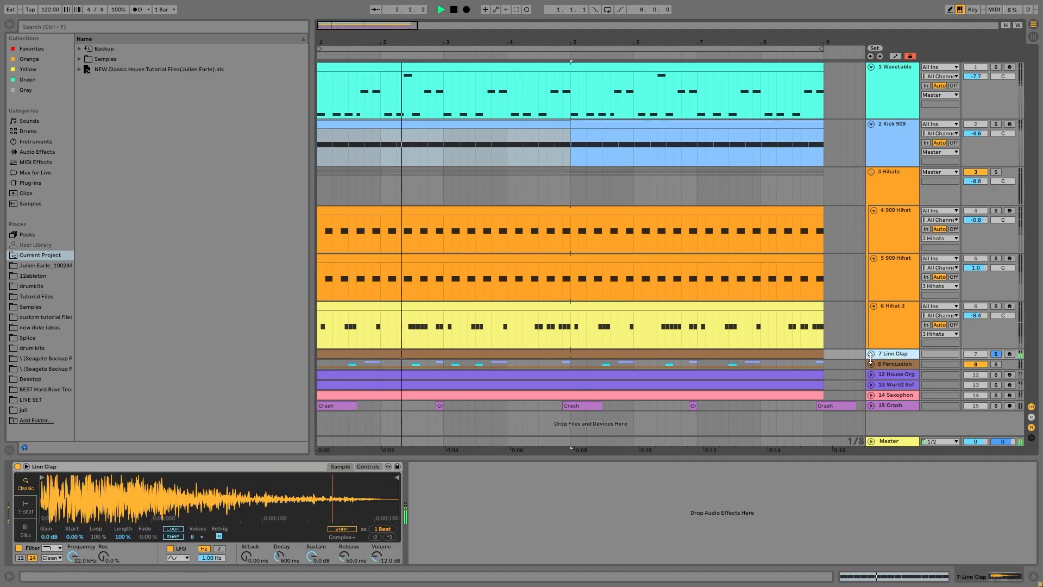
{"action": "key", "text": "space"}
{"action": "left_click", "coordinate": [871, 354]}
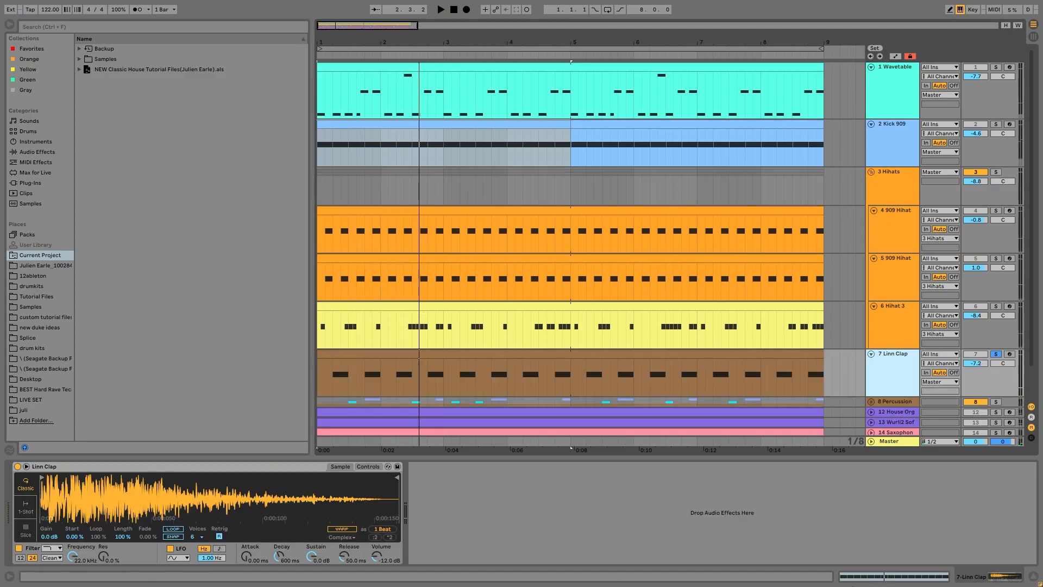
Turn on arrangement looping, play the clap soloed with Kick 909 and the Hihats group, and clear the solos
{"action": "left_click", "coordinate": [607, 10]}
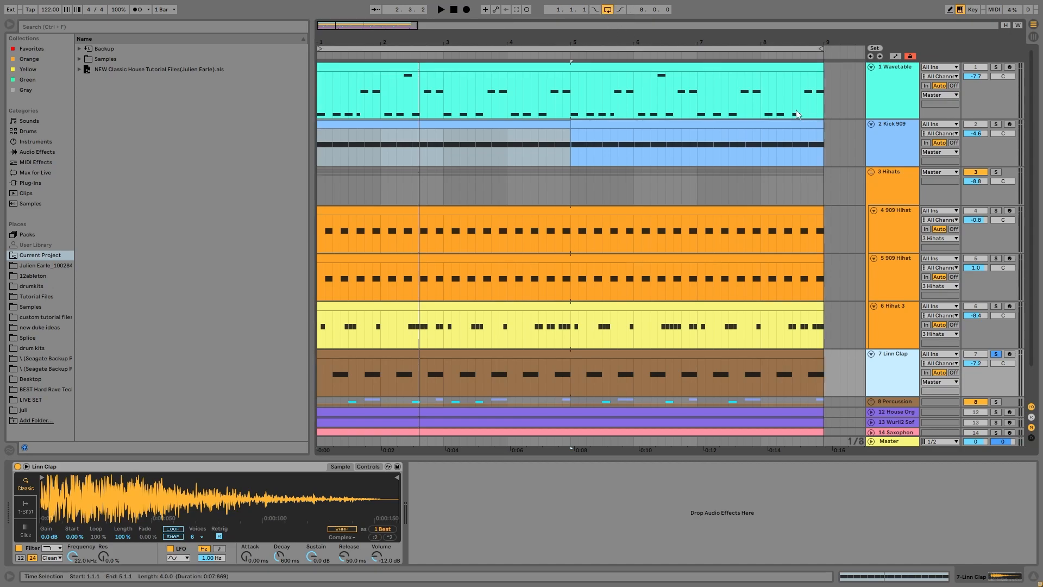
{"action": "left_click", "coordinate": [993, 126]}
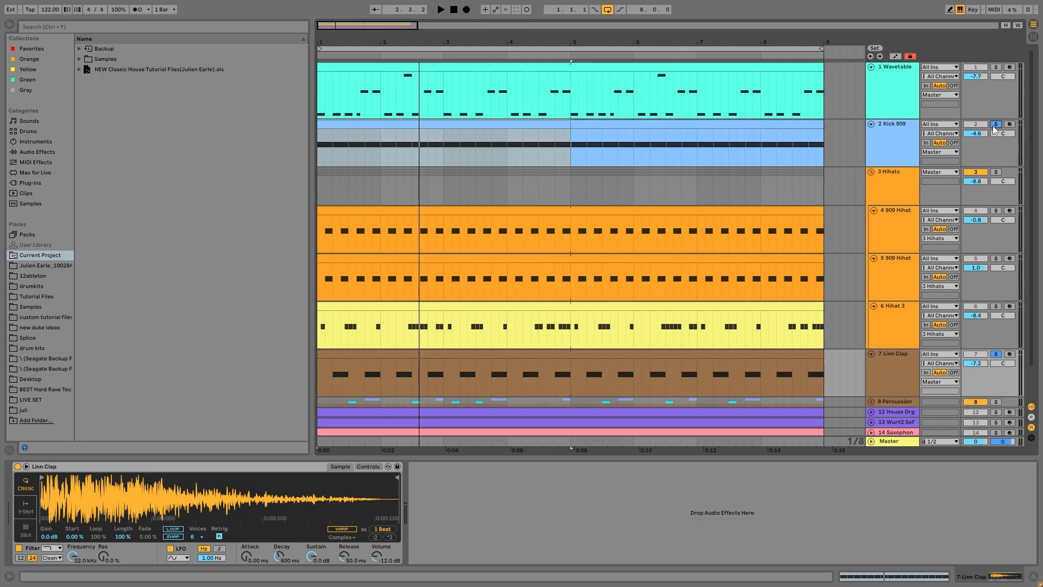
{"action": "key", "text": "space"}
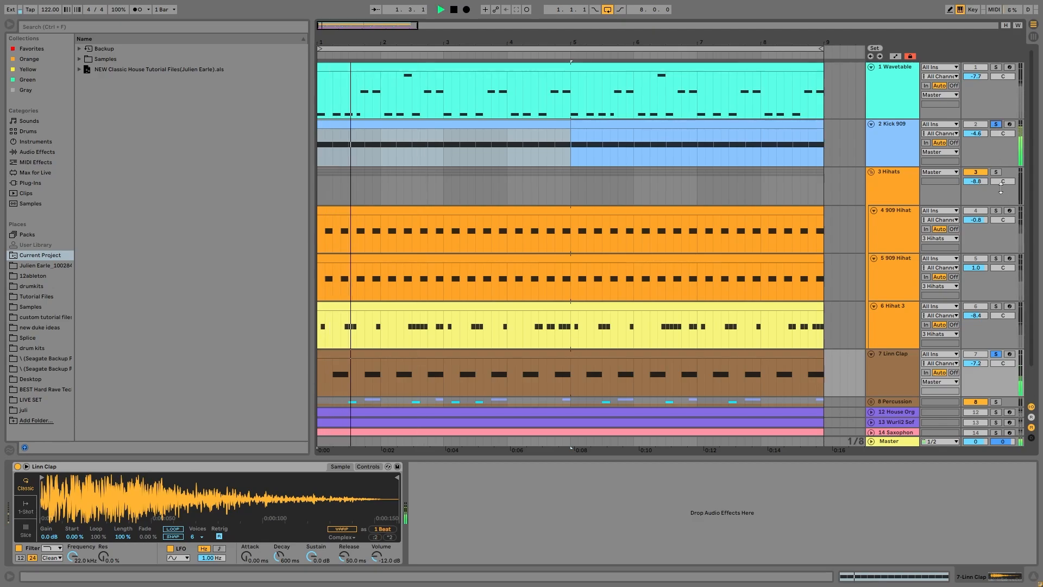
{"action": "left_click", "coordinate": [996, 173]}
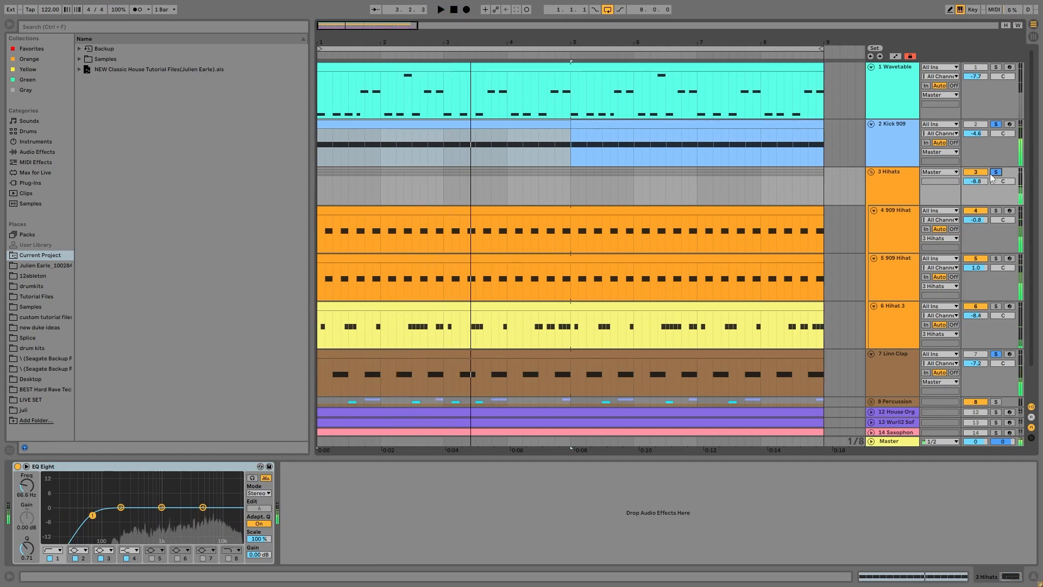
{"action": "left_click", "coordinate": [996, 172]}
Unfold the Percussion group and its Live Percussion, 909 Rimshot and Tambourine tracks
{"action": "left_click", "coordinate": [885, 388]}
{"action": "scroll", "coordinate": [912, 361], "scroll_direction": "down", "scroll_amount": 2}
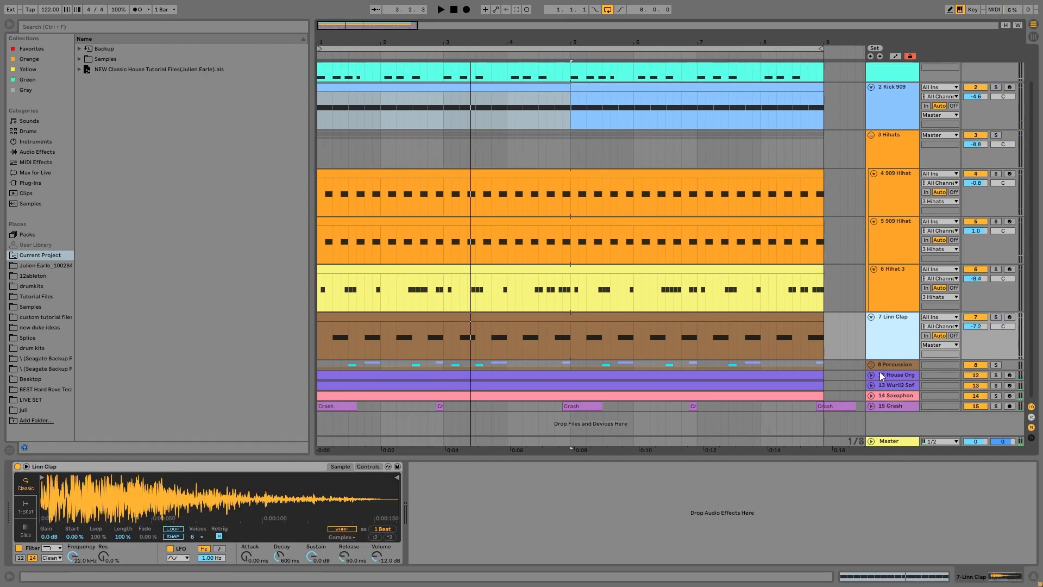
{"action": "left_click", "coordinate": [899, 365]}
{"action": "key", "text": "u"}
{"action": "scroll", "coordinate": [898, 366], "scroll_direction": "down", "scroll_amount": 4}
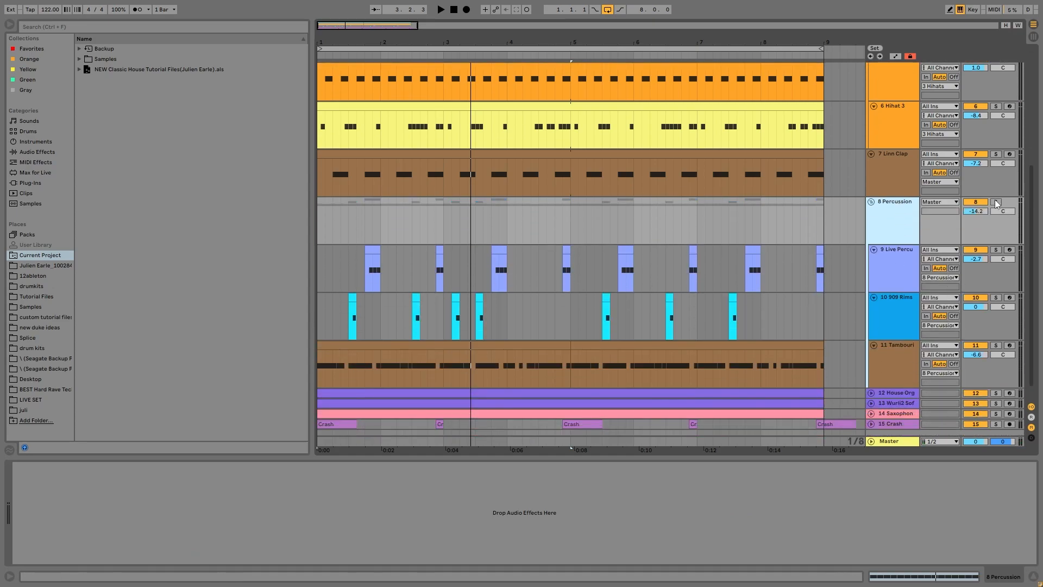
Solo the Percussion group and listen to its combined pattern
{"action": "left_click", "coordinate": [997, 202]}
{"action": "key", "text": "space"}
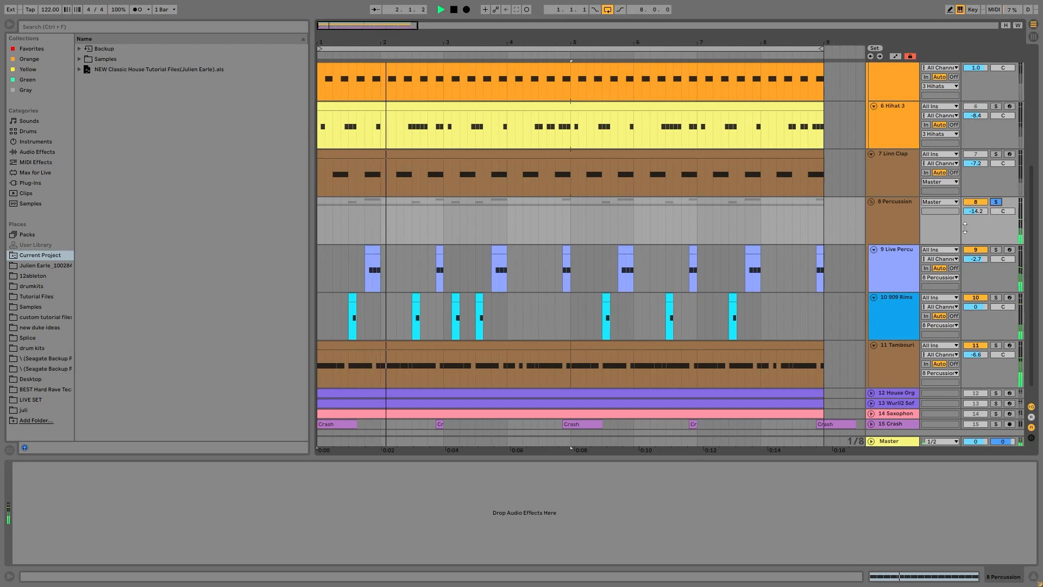
{"action": "scroll", "coordinate": [868, 265], "scroll_direction": "down", "scroll_amount": 1}
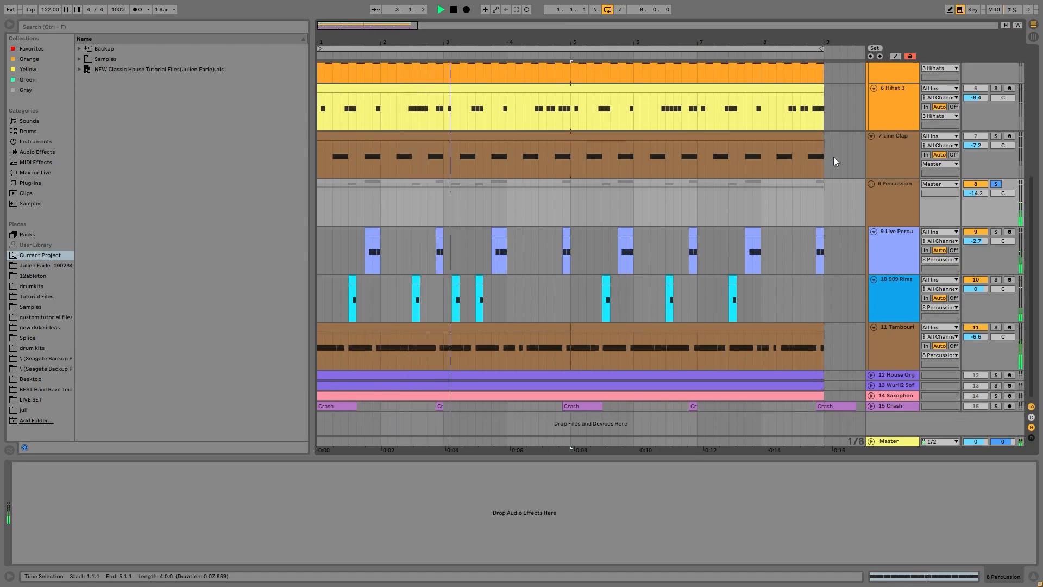
{"action": "key", "text": "space"}
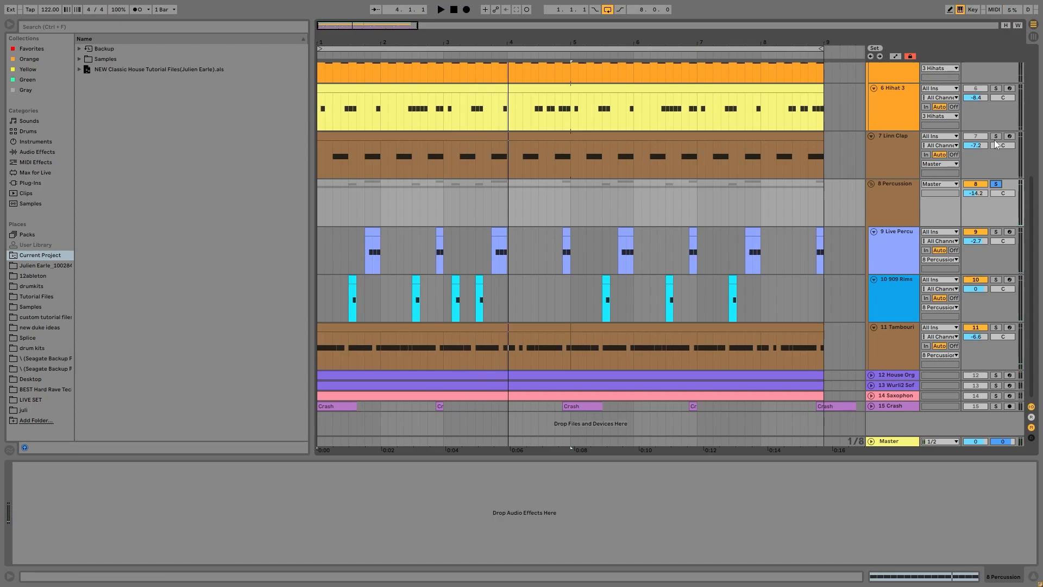
Play the Percussion group soloed together with the Linn Clap and 909 Hihat tracks
{"action": "scroll", "coordinate": [996, 142], "scroll_direction": "up", "scroll_amount": 4}
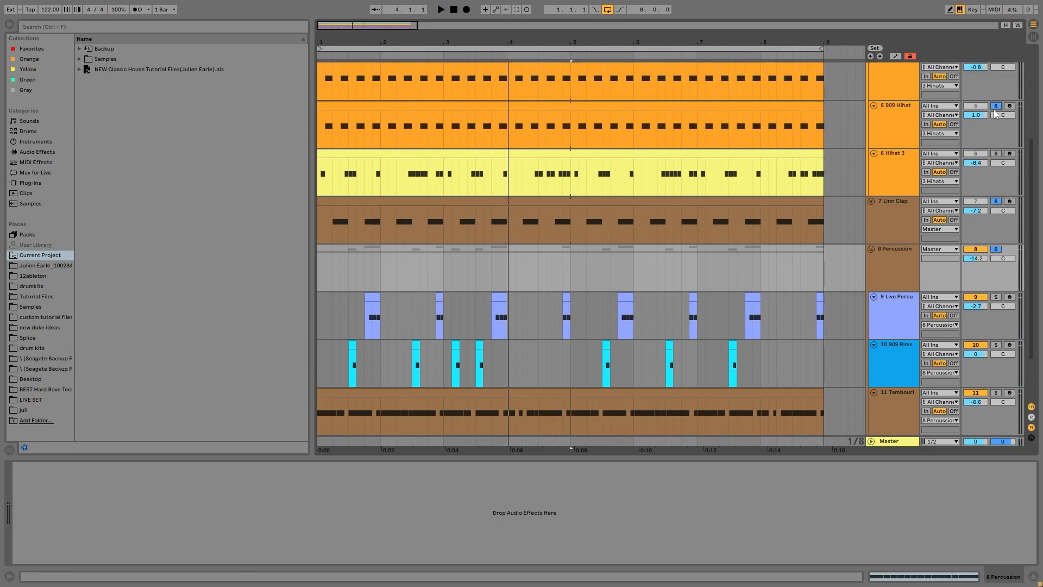
{"action": "key", "text": "space"}
{"action": "scroll", "coordinate": [870, 258], "scroll_direction": "down", "scroll_amount": 1}
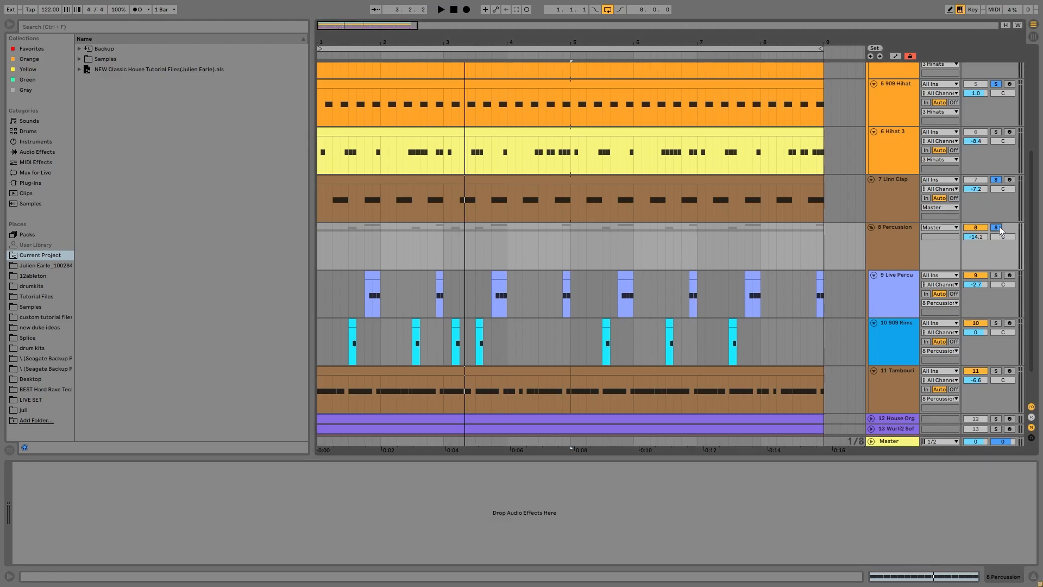
Inspect the samples on Live Percussion, 909 Rimshot and Tambourine with only the Percussion group soloed, and play the group
{"action": "left_click", "coordinate": [889, 288]}
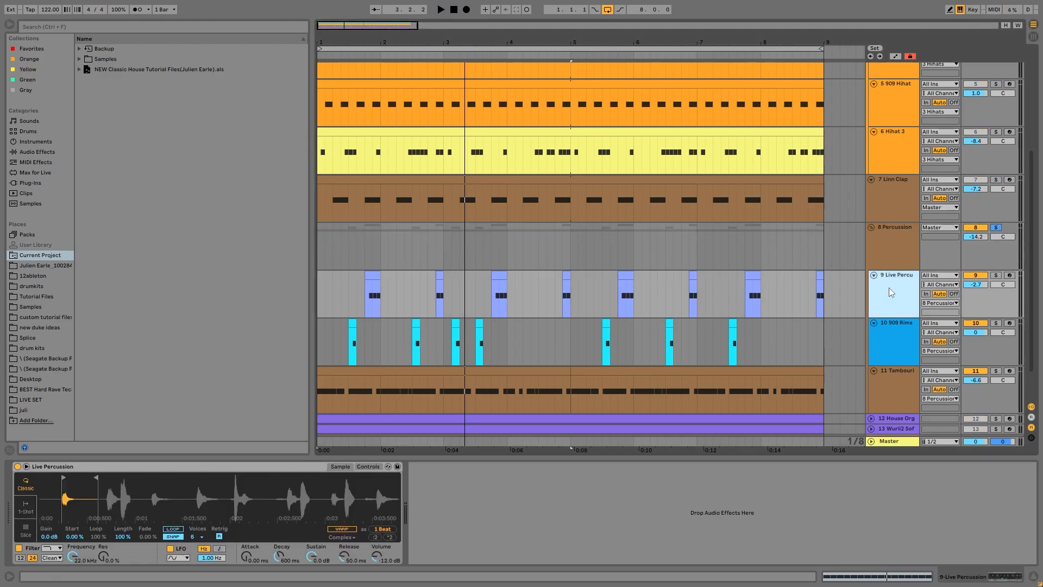
{"action": "left_click", "coordinate": [893, 343]}
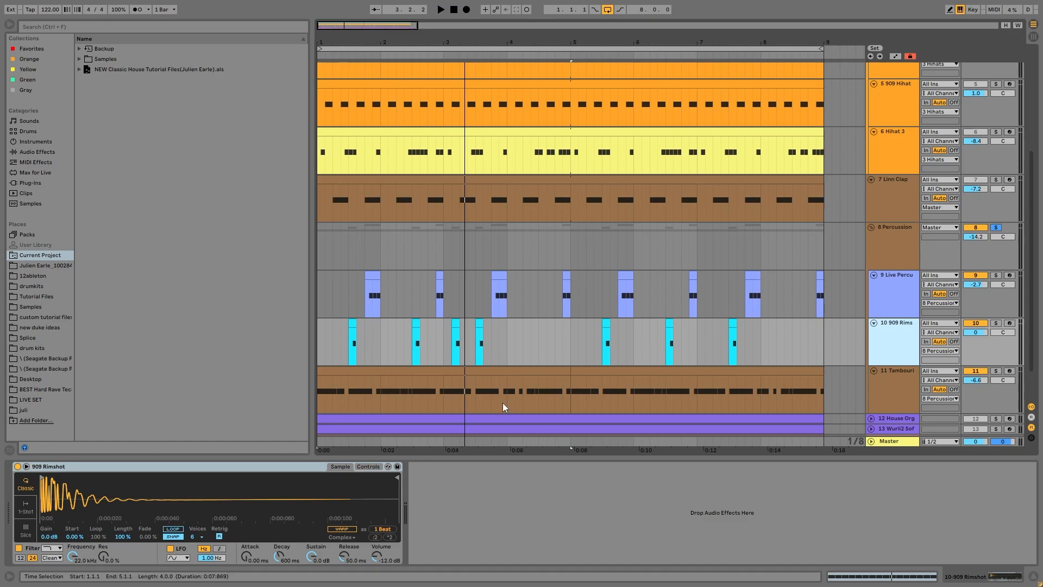
{"action": "left_click", "coordinate": [906, 394]}
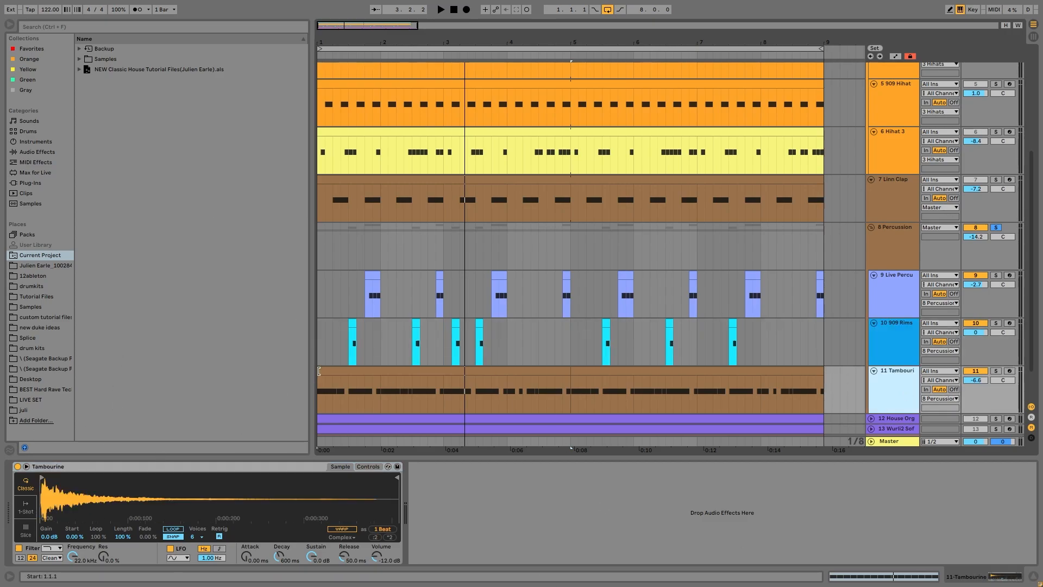
{"action": "key", "text": "space"}
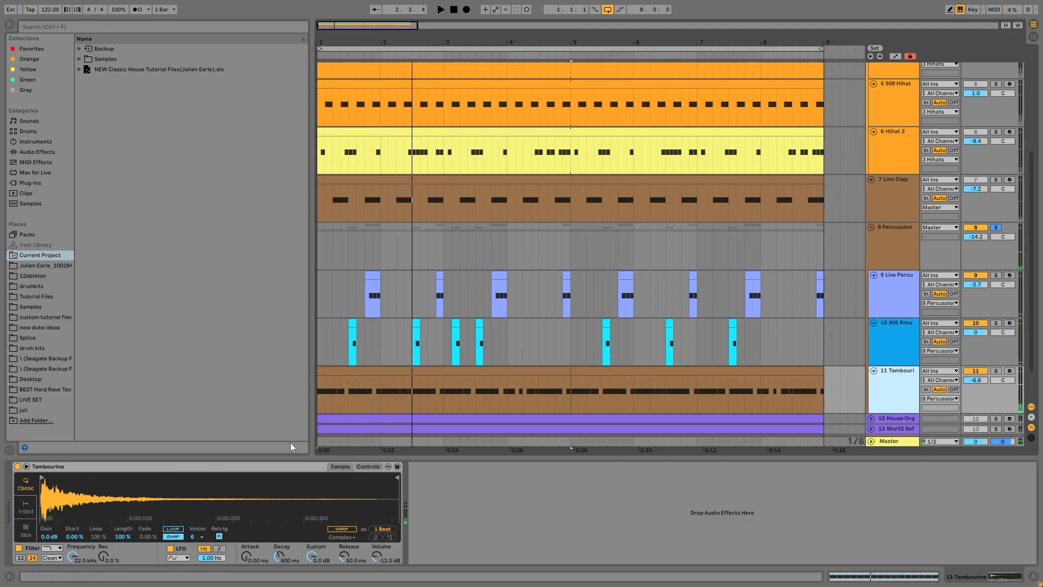
{"action": "scroll", "coordinate": [915, 130], "scroll_direction": "down", "scroll_amount": 2}
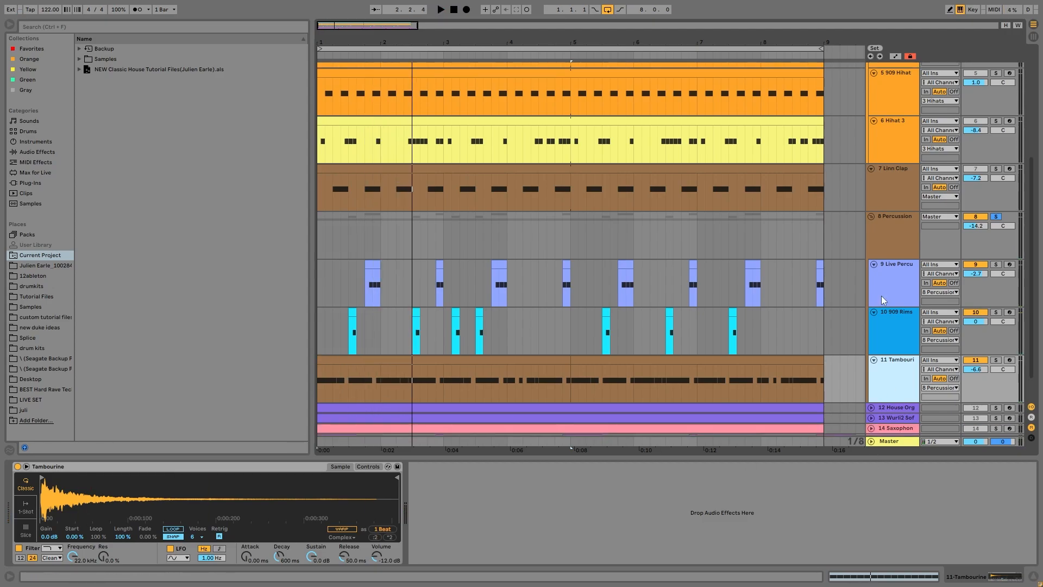
Clear the Percussion solo and hear the percussion in the full mix with the group selected
{"action": "left_click", "coordinate": [996, 184]}
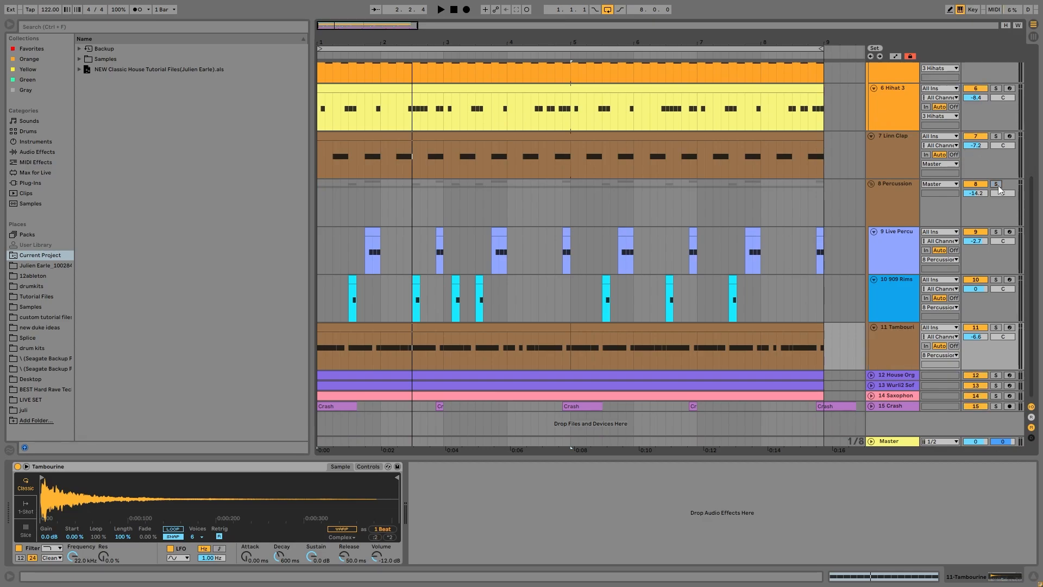
{"action": "key", "text": "space"}
{"action": "left_click", "coordinate": [872, 220]}
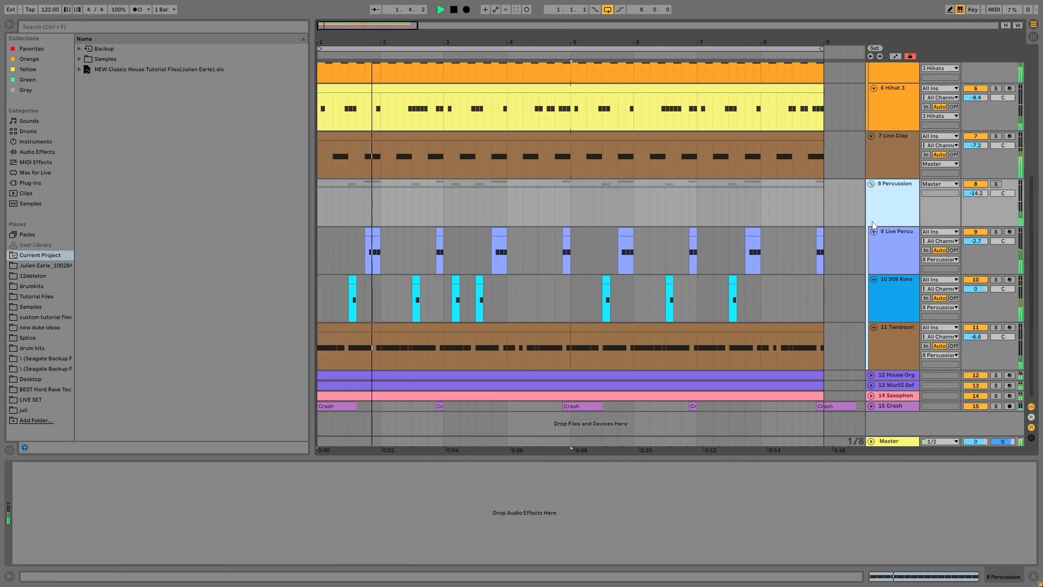
Select the House Organ and Wurli2 Soft tracks together and unfold them to show their chord notes
{"action": "left_click", "coordinate": [876, 376]}
{"action": "left_click", "coordinate": [898, 397]}
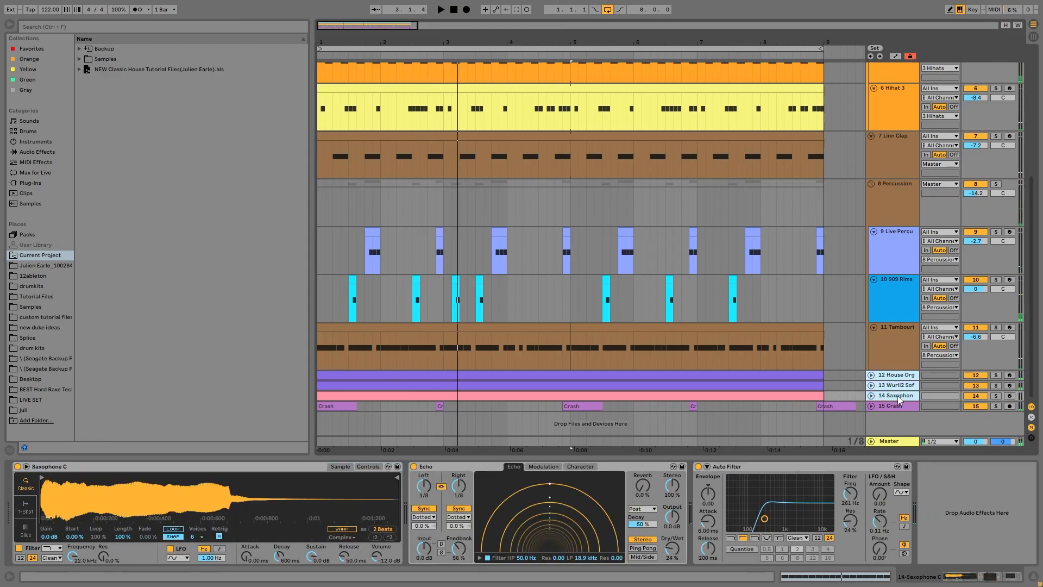
{"action": "left_click", "coordinate": [895, 386]}
{"action": "left_click", "coordinate": [891, 376]}
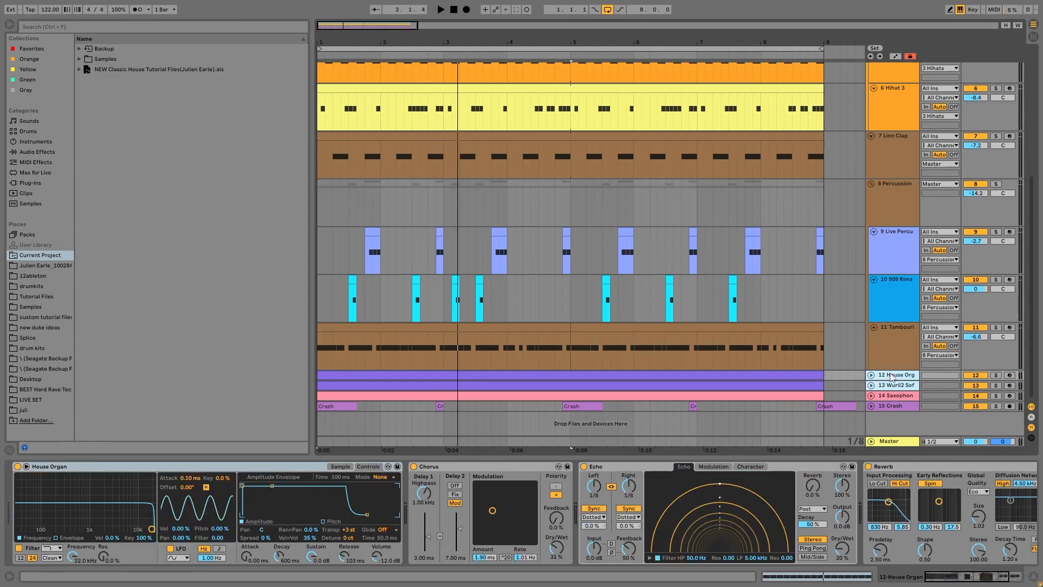
{"action": "key", "text": "u"}
{"action": "scroll", "coordinate": [964, 347], "scroll_direction": "down", "scroll_amount": 1}
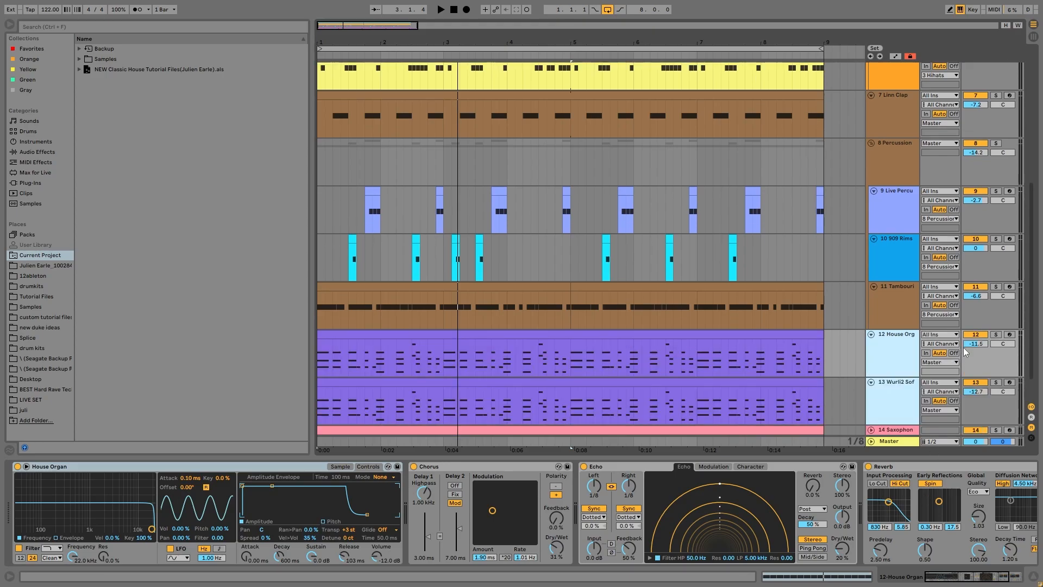
Solo the House Organ and Wurli2 Soft tracks together and play the chords
{"action": "left_click", "coordinate": [999, 336]}
{"action": "key", "text": "space"}
{"action": "scroll", "coordinate": [858, 356], "scroll_direction": "down", "scroll_amount": 1}
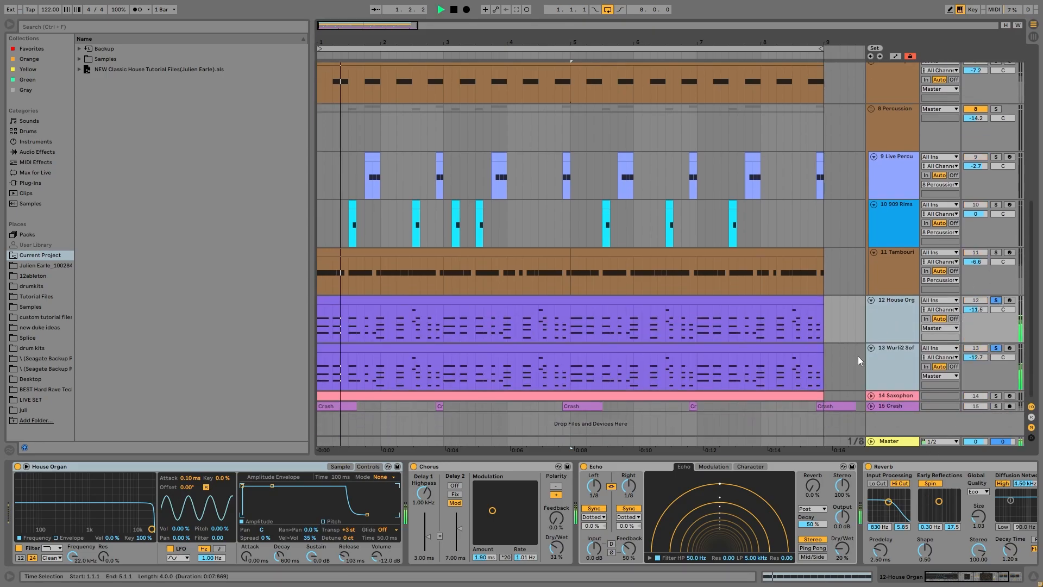
Open the House Organ clip's notes and play it while examining the chord voicings
{"action": "double_click", "coordinate": [504, 303]}
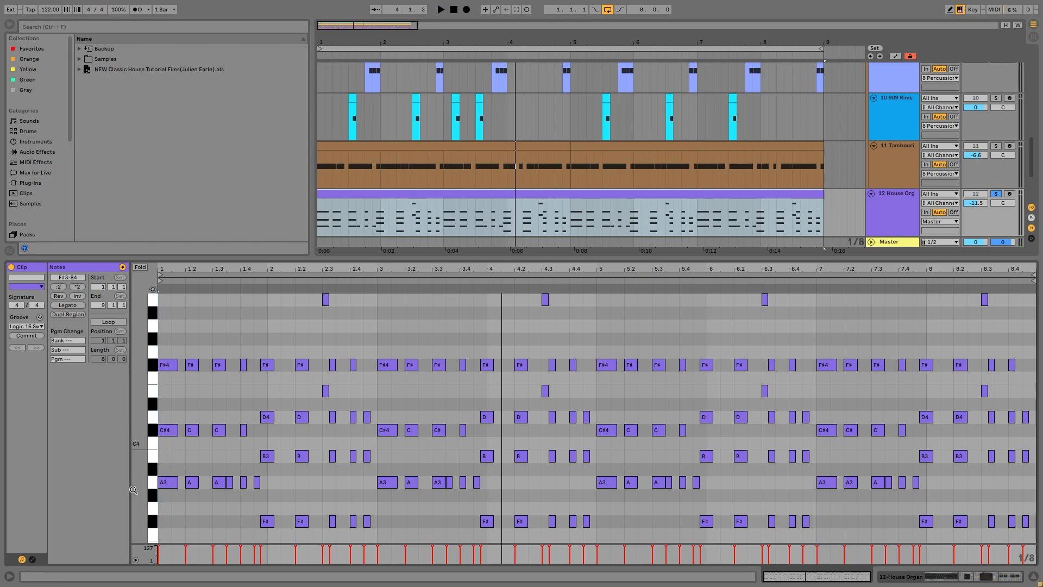
{"action": "scroll", "coordinate": [133, 490], "scroll_direction": "down", "scroll_amount": 3}
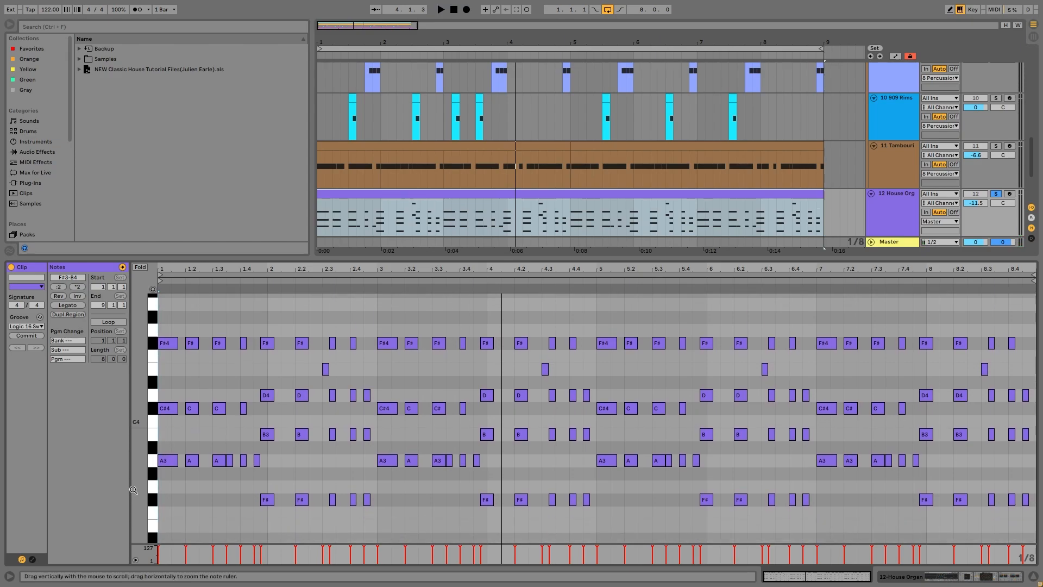
{"action": "key", "text": "space"}
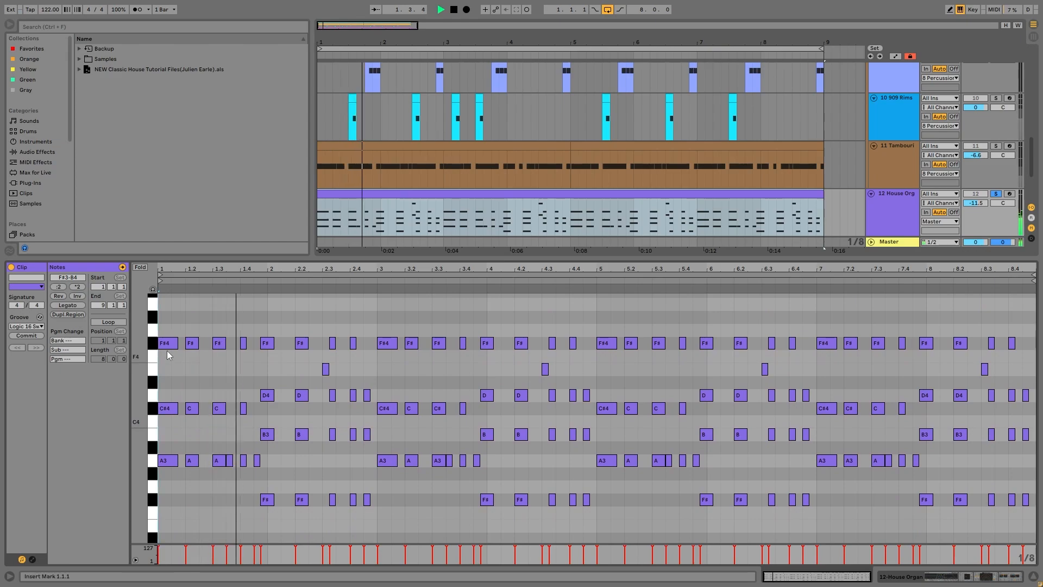
{"action": "key", "text": "space"}
Lower the first chord's F#4 notes an octave to F#3, then restore them to F#4 and play the progression
{"action": "left_click_drag", "start_coordinate": [167, 350], "coordinate": [259, 325]}
{"action": "key", "text": "shift+Down"}
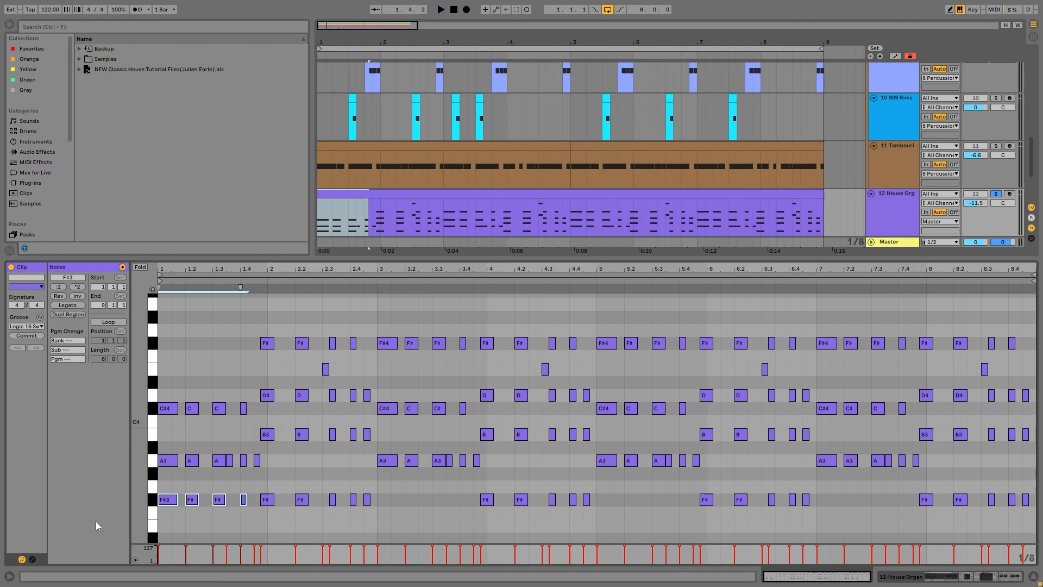
{"action": "key", "text": "shift+Up"}
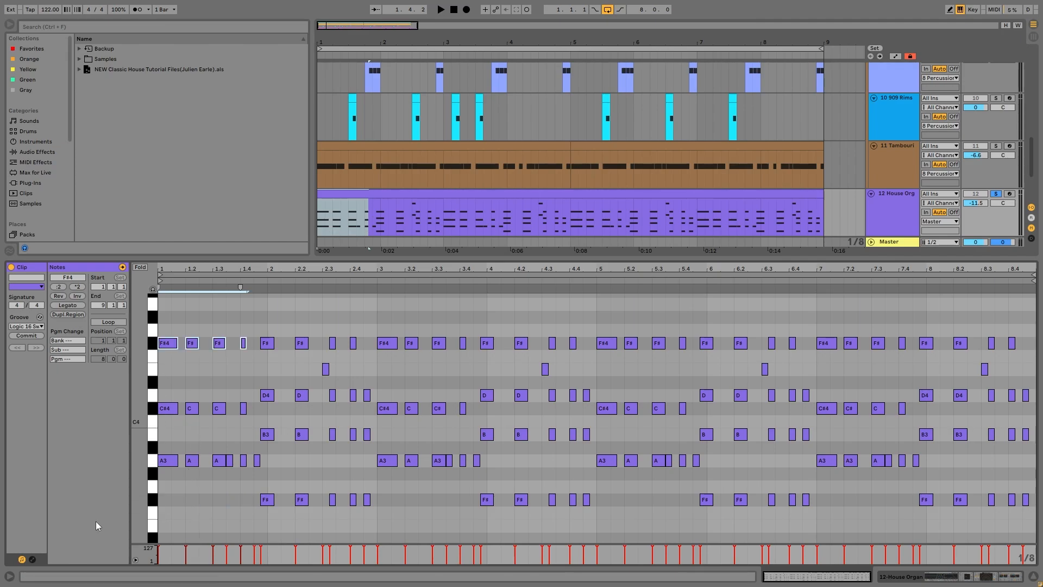
{"action": "key", "text": "space"}
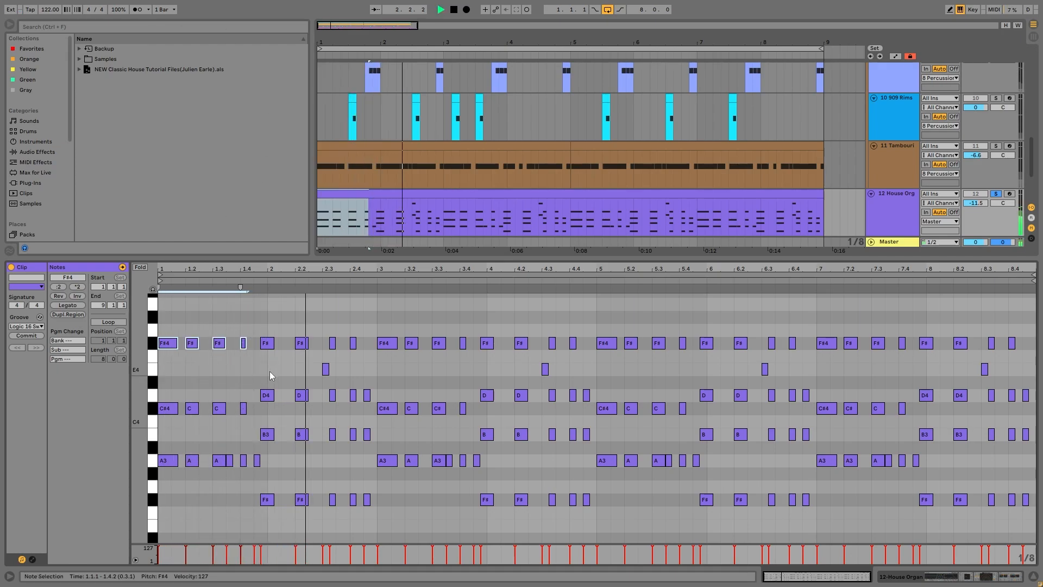
{"action": "key", "text": "space"}
Lower the second chord's D4 notes an octave to D3 during playback, then raise them back to D4
{"action": "left_click_drag", "start_coordinate": [260, 383], "coordinate": [367, 416]}
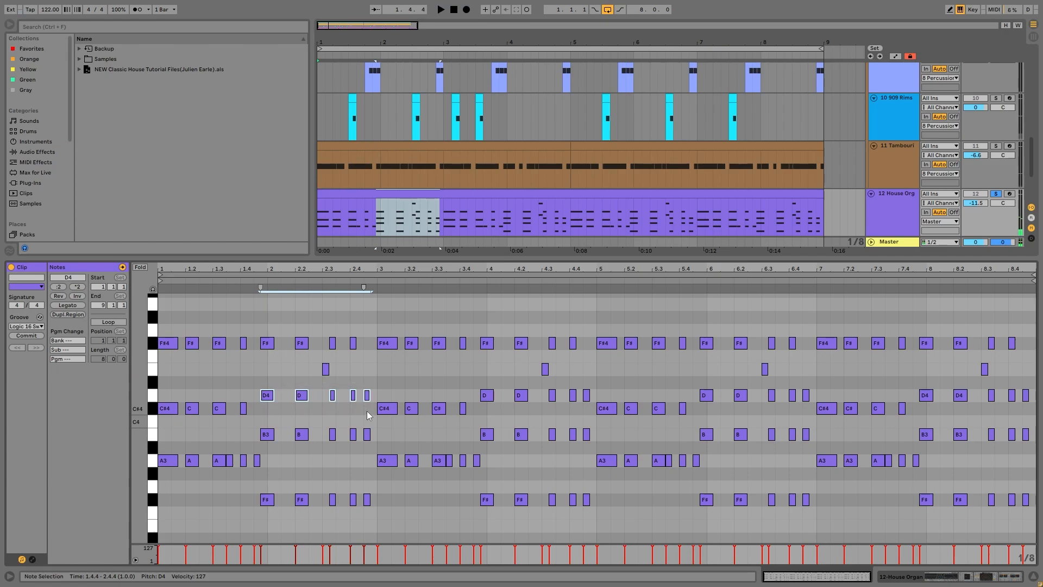
{"action": "key", "text": "space"}
{"action": "key", "text": "shift+Down"}
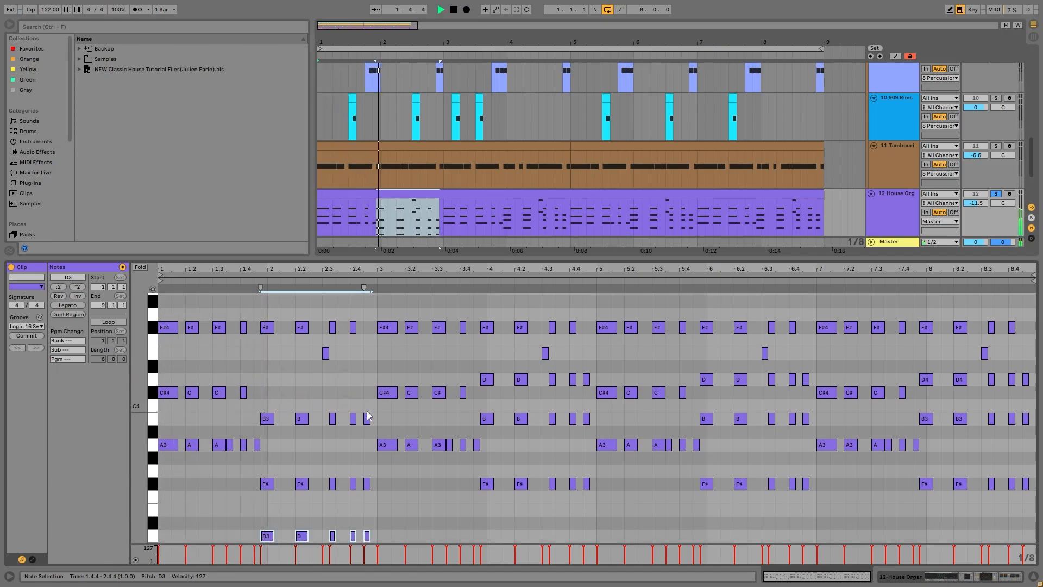
{"action": "key", "text": "shift+Up"}
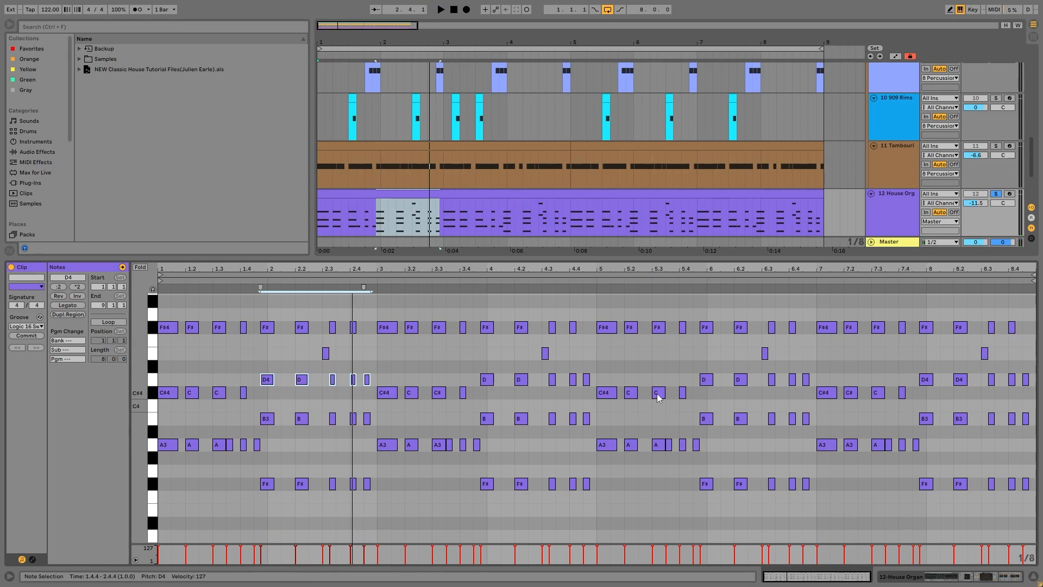
Play the original chord voicings, recheck the House Organ clip's notes and return to the track's devices
{"action": "key", "text": "space"}
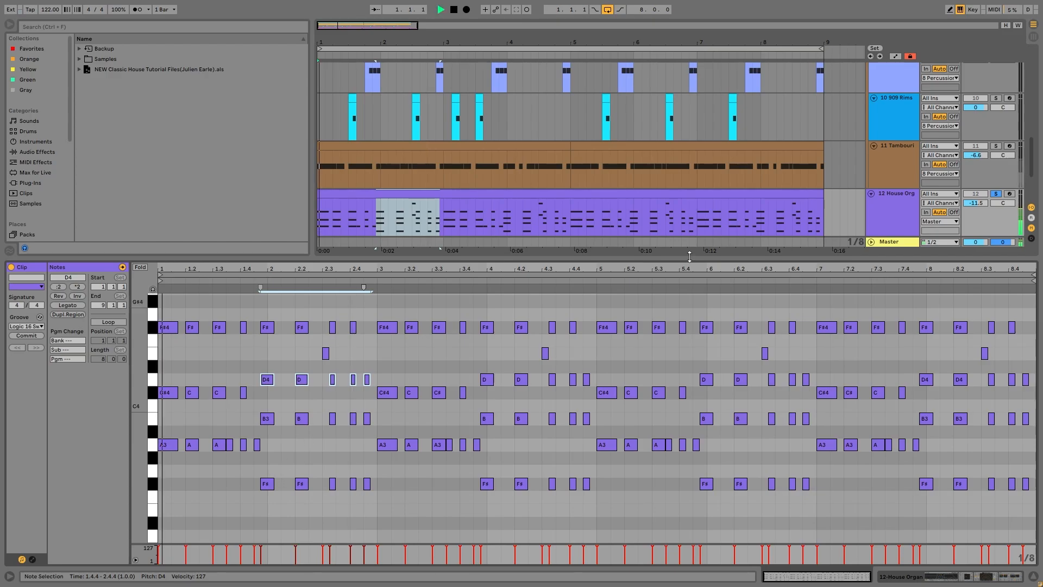
{"action": "double_click", "coordinate": [893, 203]}
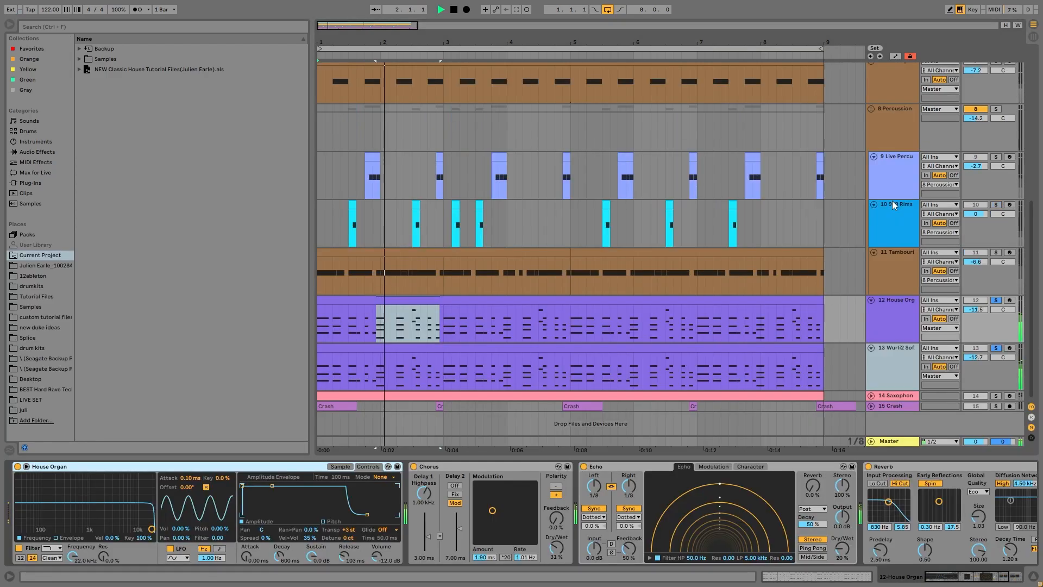
{"action": "key", "text": "space"}
{"action": "double_click", "coordinate": [673, 299]}
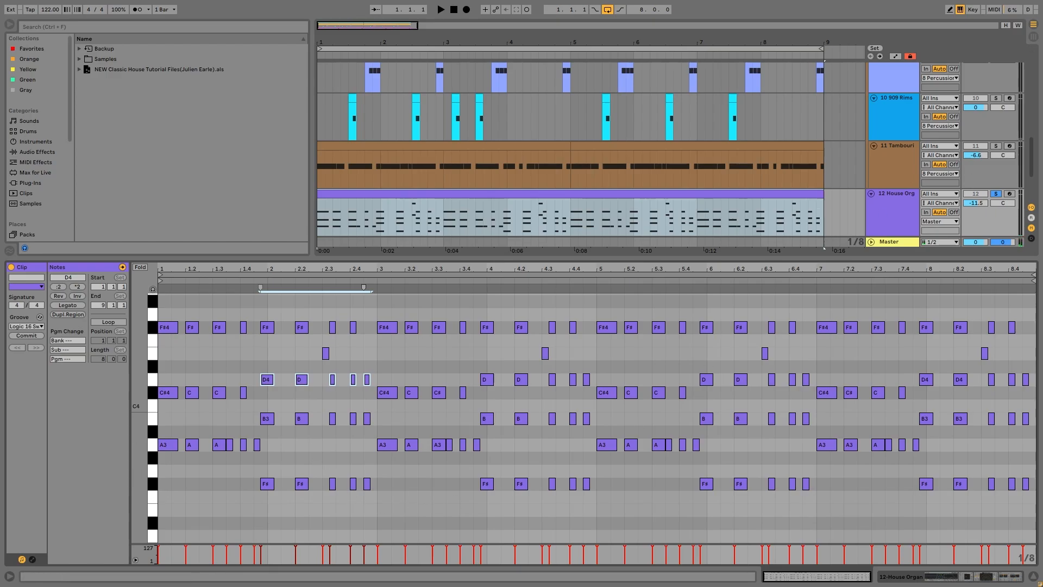
{"action": "double_click", "coordinate": [895, 229]}
Add Kick 909 to the soloed House Organ and Wurli2 Soft tracks and play them together
{"action": "scroll", "coordinate": [909, 230], "scroll_direction": "up", "scroll_amount": 3}
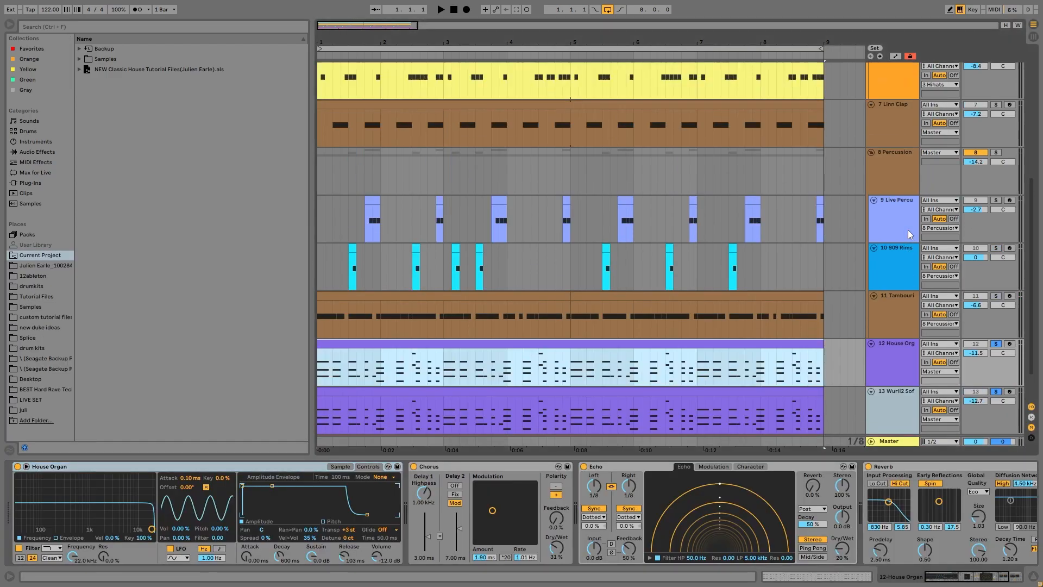
{"action": "scroll", "coordinate": [909, 230], "scroll_direction": "up", "scroll_amount": 4}
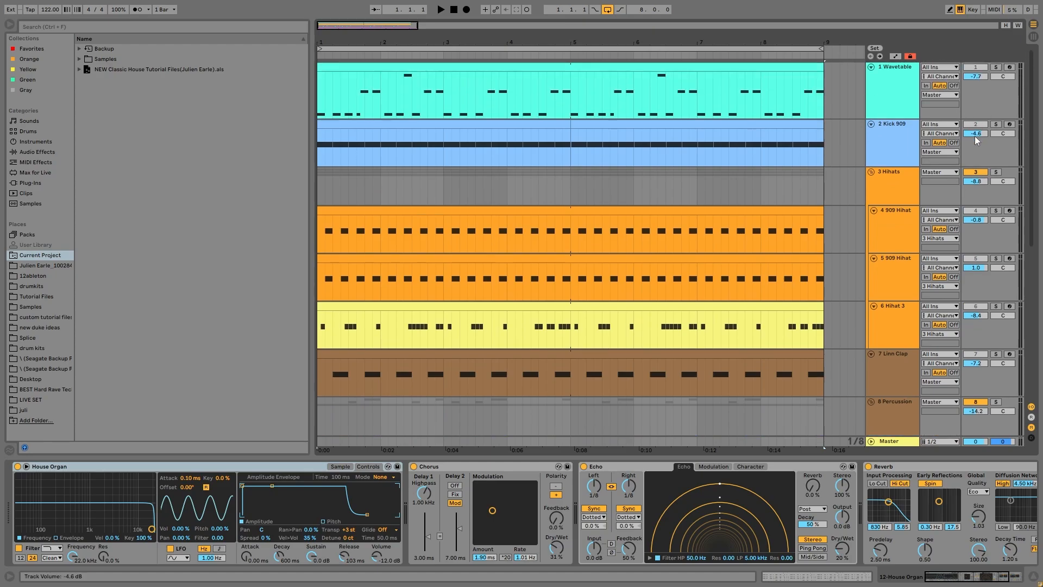
{"action": "left_click", "coordinate": [996, 124]}
{"action": "key", "text": "space"}
{"action": "scroll", "coordinate": [927, 138], "scroll_direction": "down", "scroll_amount": 5}
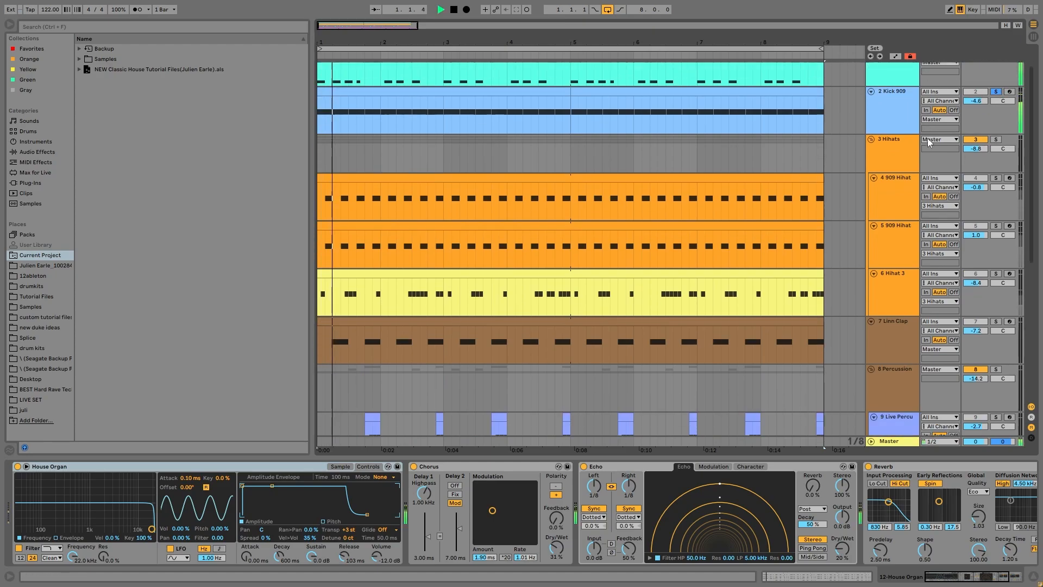
{"action": "scroll", "coordinate": [911, 216], "scroll_direction": "down", "scroll_amount": 2}
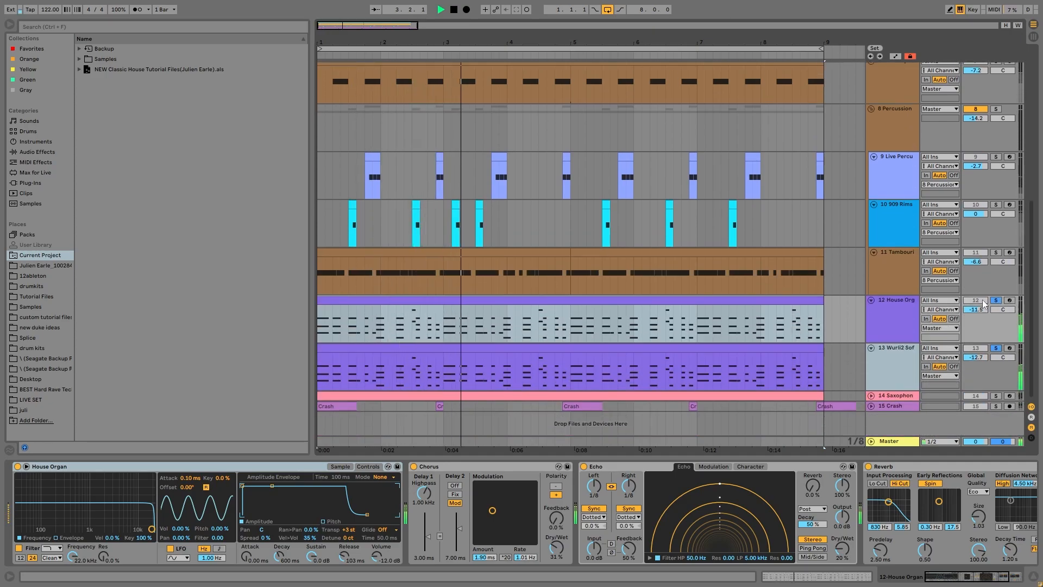
{"action": "key", "text": "space"}
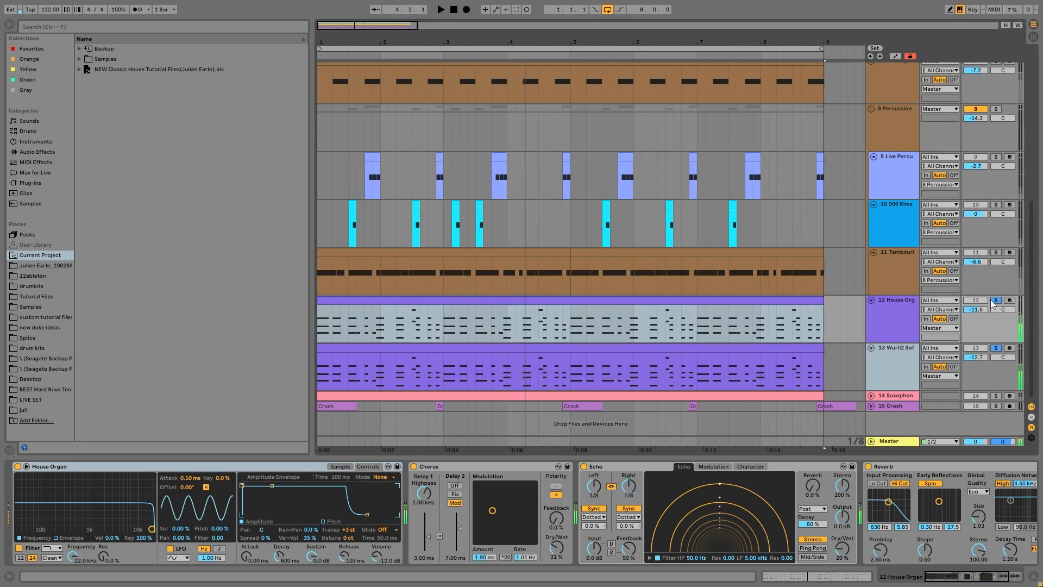
Restrict the solo to House Organ and Wurli2 Soft, look over the other tracks and play the chords again
{"action": "left_click", "coordinate": [996, 300]}
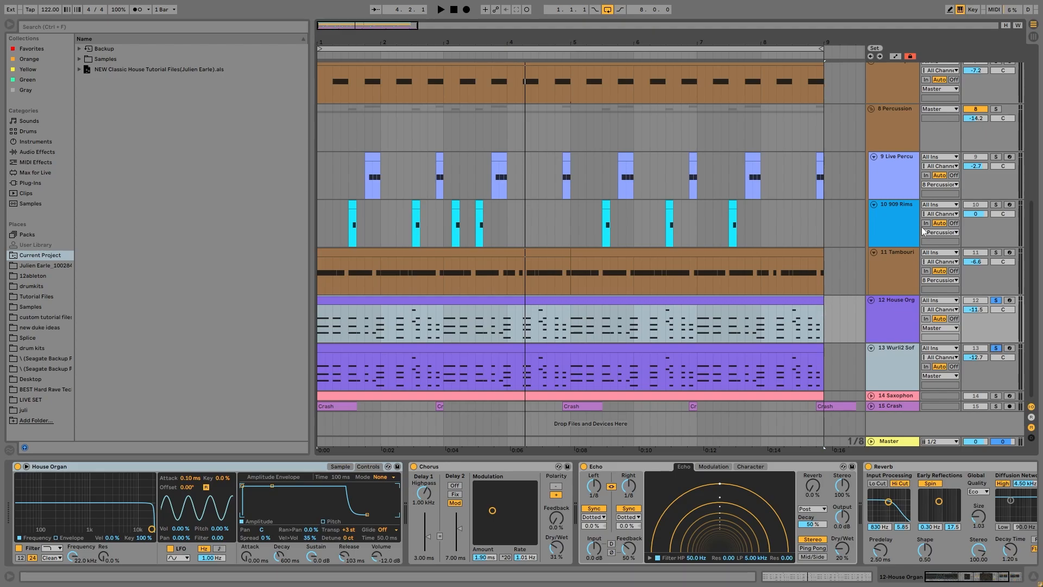
{"action": "scroll", "coordinate": [957, 242], "scroll_direction": "up", "scroll_amount": 8}
{"action": "scroll", "coordinate": [836, 140], "scroll_direction": "up", "scroll_amount": 3}
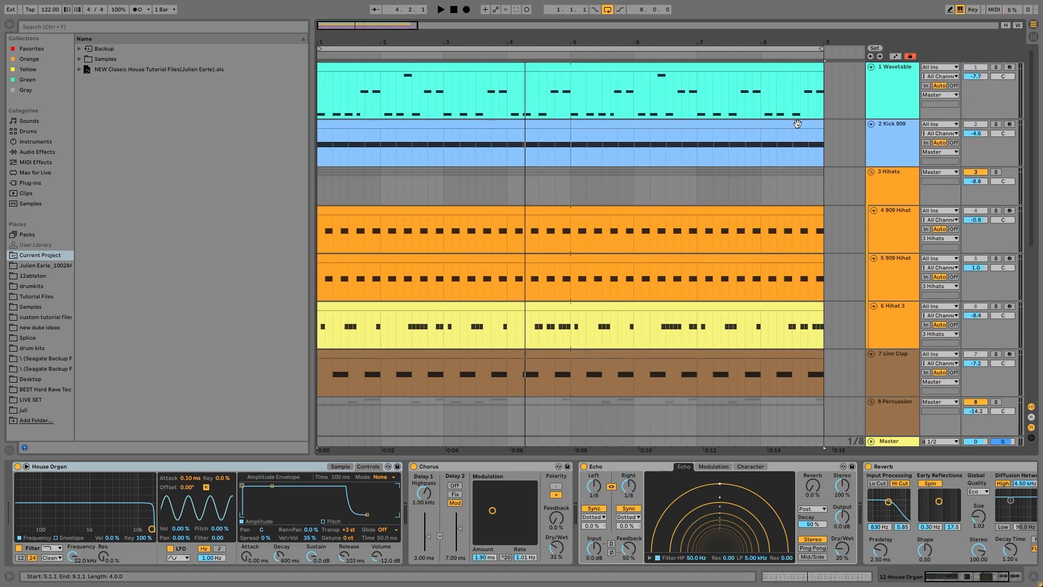
{"action": "scroll", "coordinate": [846, 334], "scroll_direction": "down", "scroll_amount": 8}
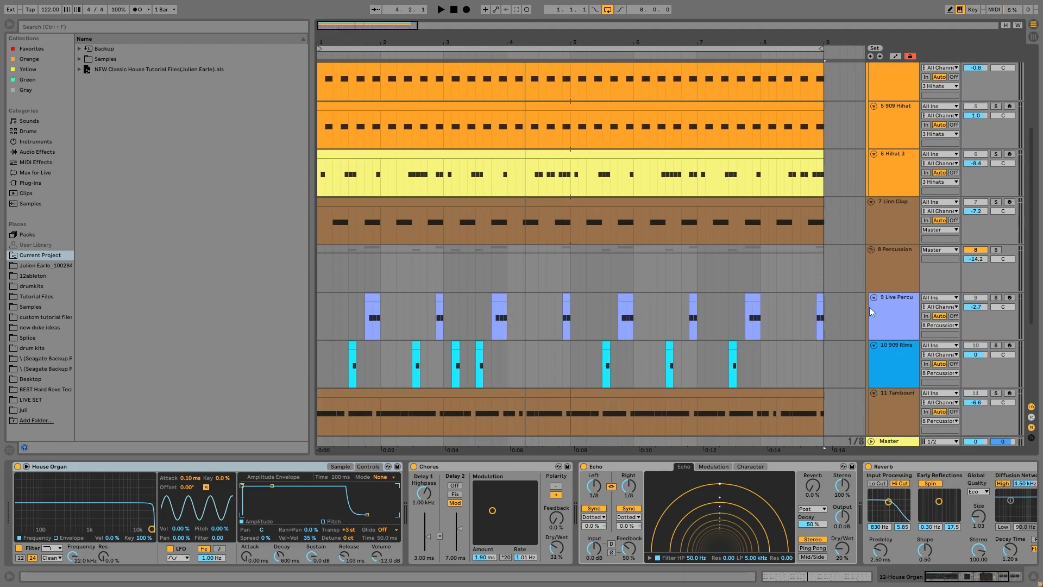
{"action": "scroll", "coordinate": [392, 363], "scroll_direction": "down", "scroll_amount": 2}
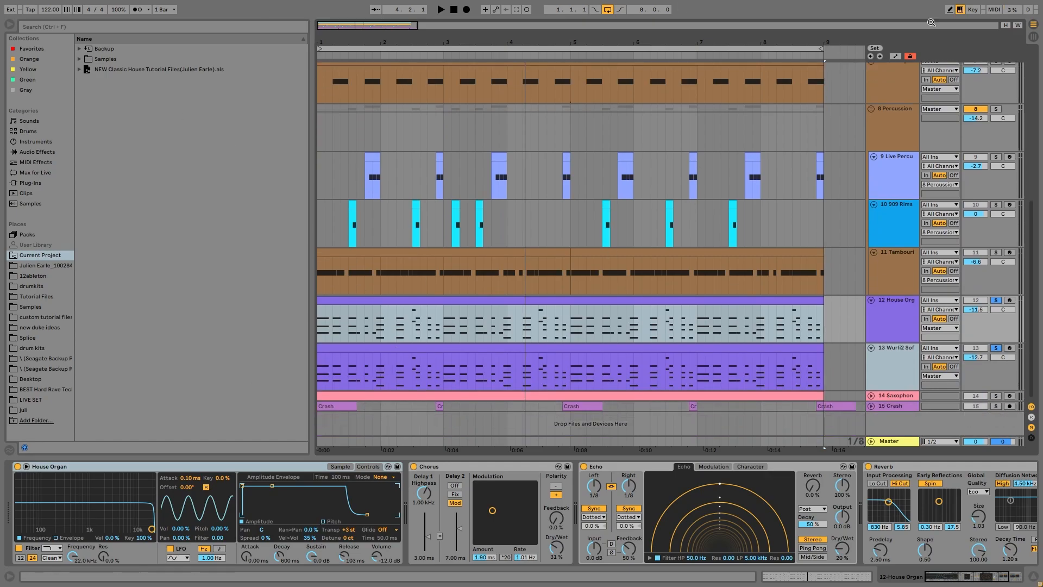
{"action": "key", "text": "space"}
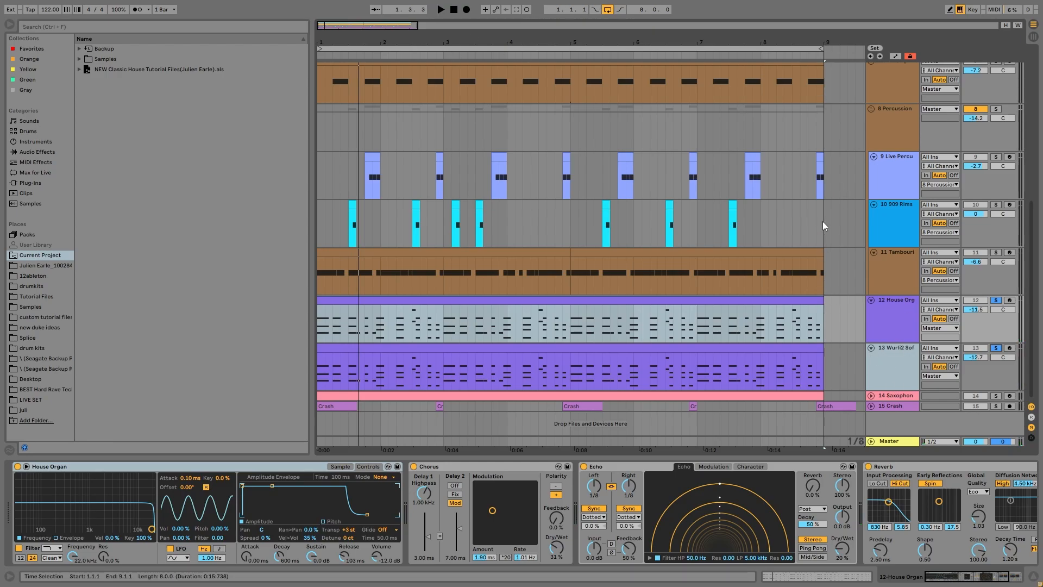
Play House Organ soloed on its own and inspect its instrument, Chorus, Echo and Reverb devices
{"action": "left_click", "coordinate": [997, 353]}
{"action": "left_click", "coordinate": [885, 320]}
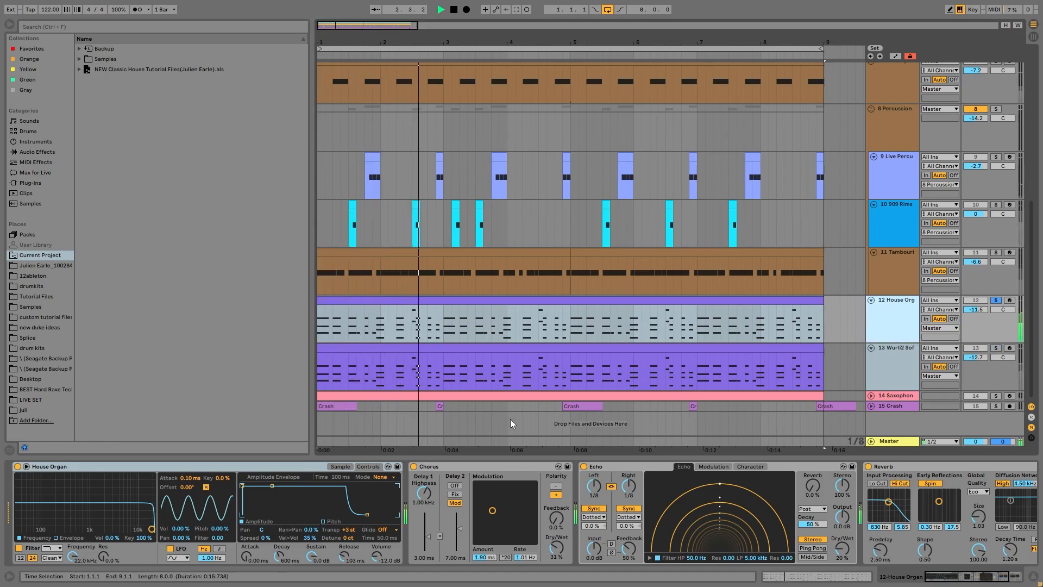
{"action": "key", "text": "space"}
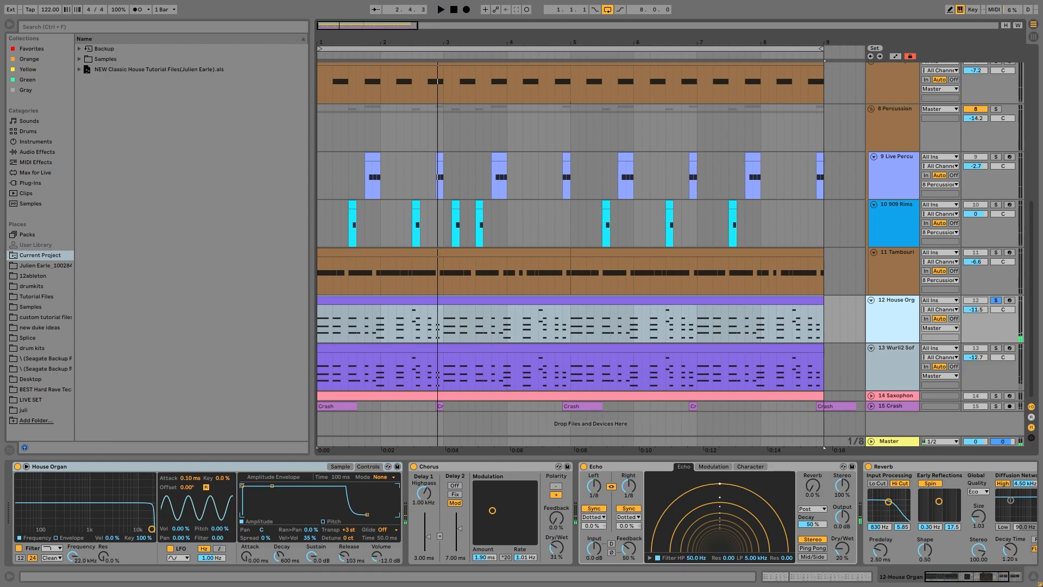
{"action": "left_click", "coordinate": [549, 573]}
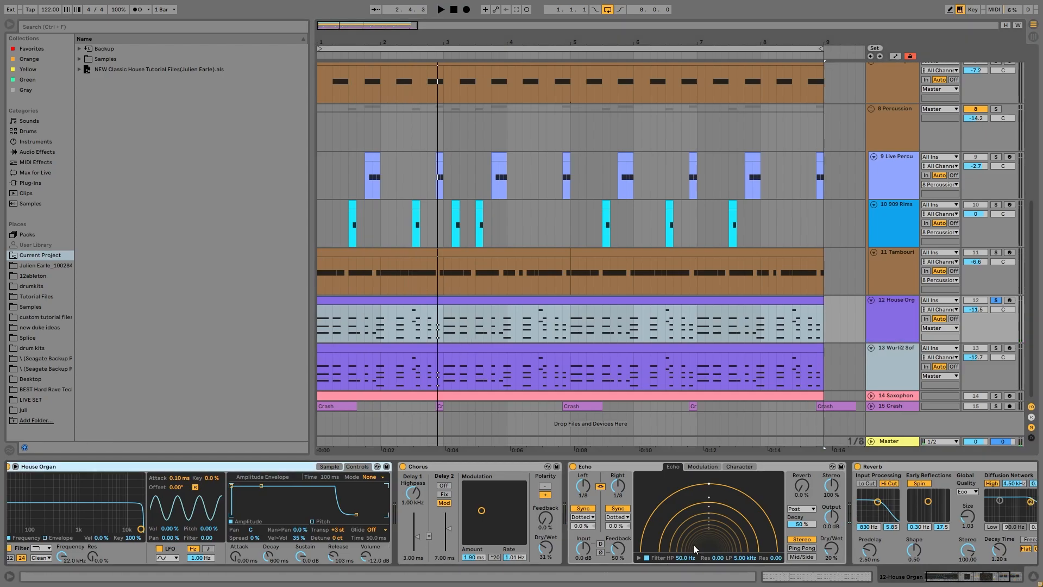
{"action": "scroll", "coordinate": [696, 544], "scroll_direction": "right", "scroll_amount": 3}
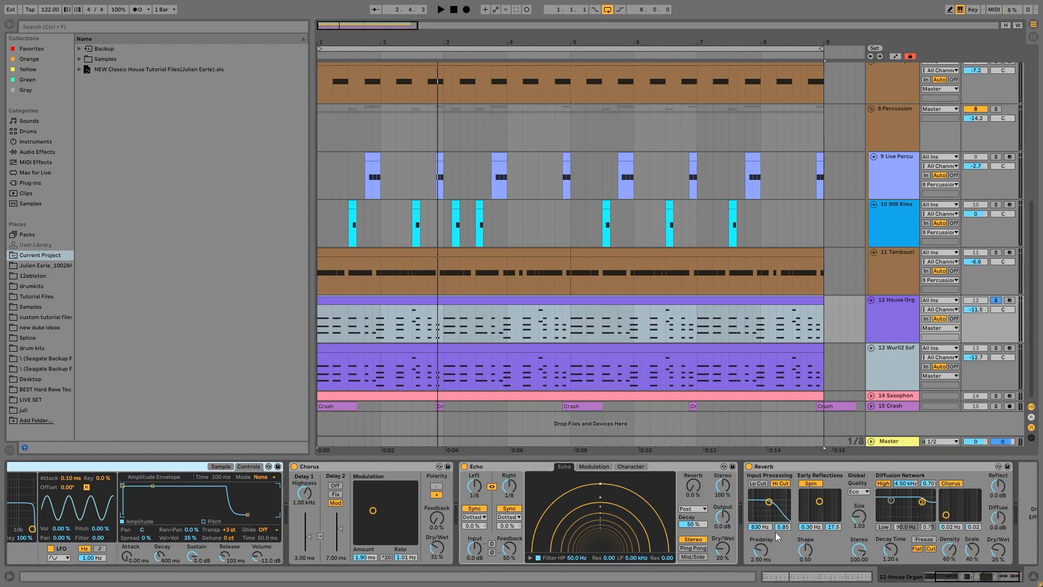
Switch the solo to Wurli2 Soft only, show its devices and play it
{"action": "left_click", "coordinate": [1000, 349]}
{"action": "left_click", "coordinate": [883, 371]}
{"action": "key", "text": "space"}
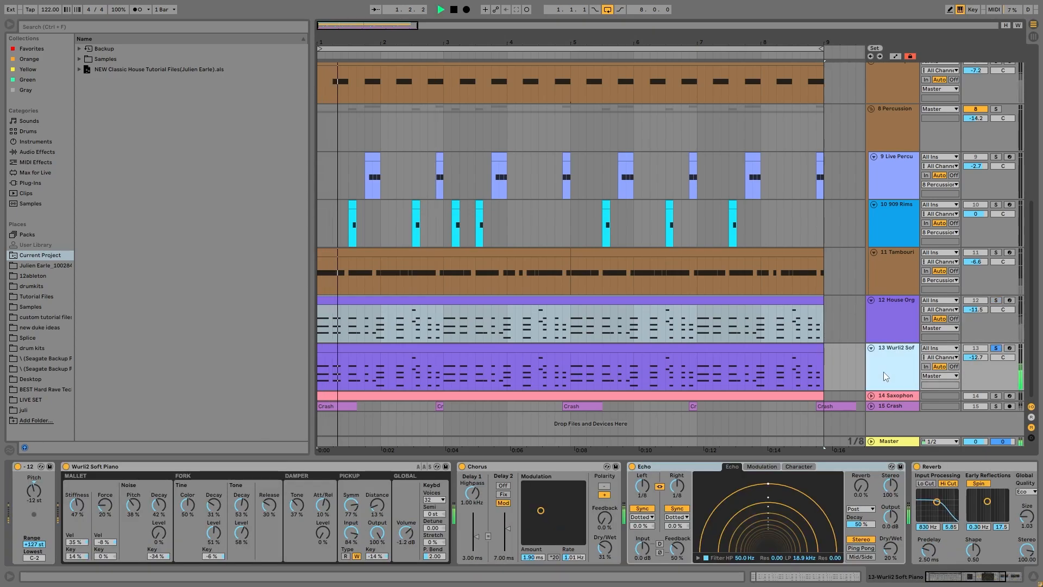
Solo House Organ alongside Wurli2 Soft and inspect the Wurli2 Soft Chorus, Echo and Reverb devices
{"action": "left_click", "coordinate": [997, 299], "text": "ctrl"}
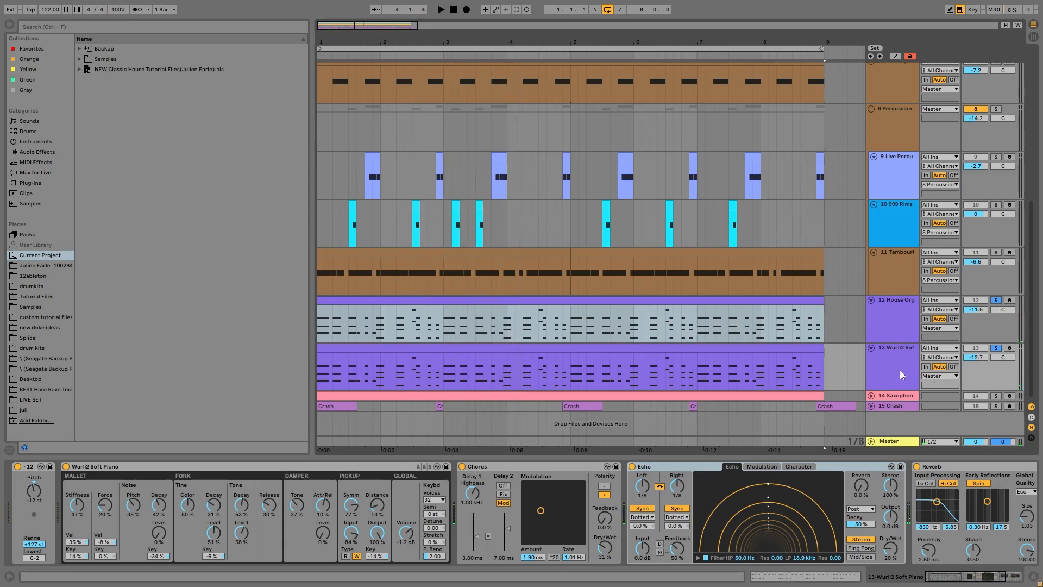
{"action": "scroll", "coordinate": [630, 486], "scroll_direction": "right", "scroll_amount": 4}
{"action": "scroll", "coordinate": [641, 537], "scroll_direction": "right", "scroll_amount": 2}
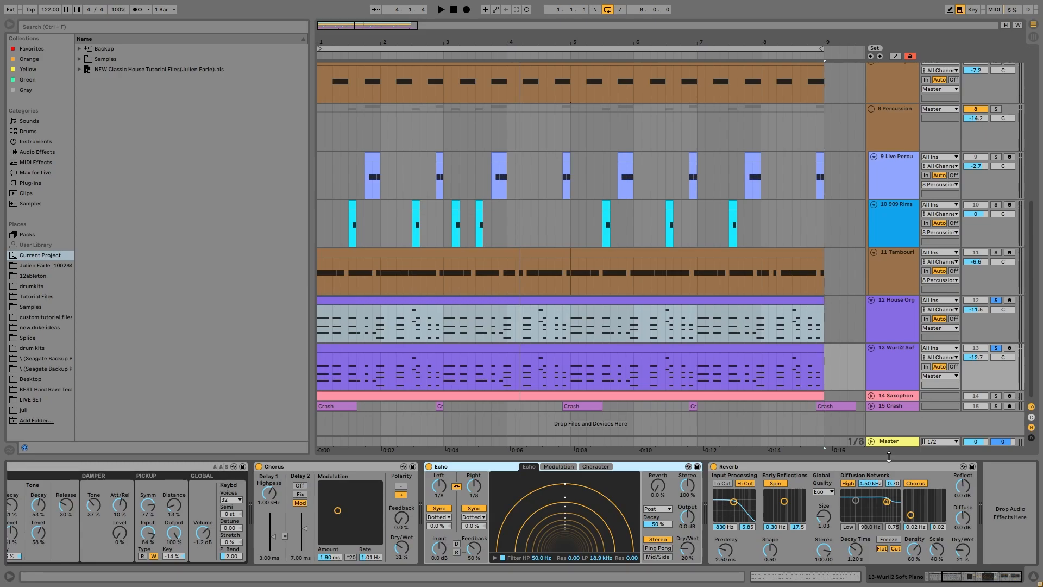
Remove Wurli2 Soft from the solo, show the House Organ devices and play that track alone
{"action": "left_click", "coordinate": [995, 348]}
{"action": "left_click", "coordinate": [883, 314]}
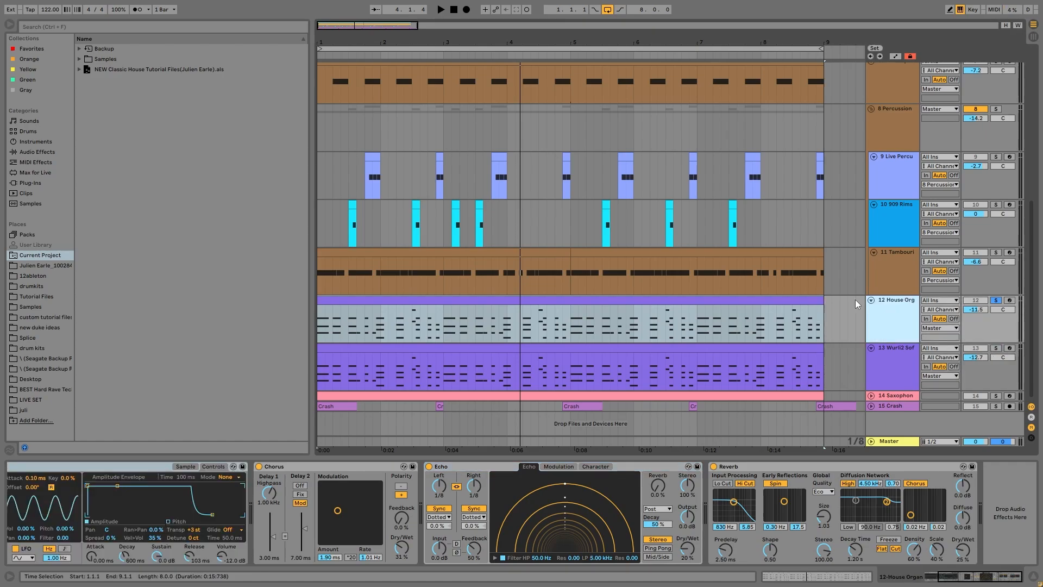
{"action": "key", "text": "space"}
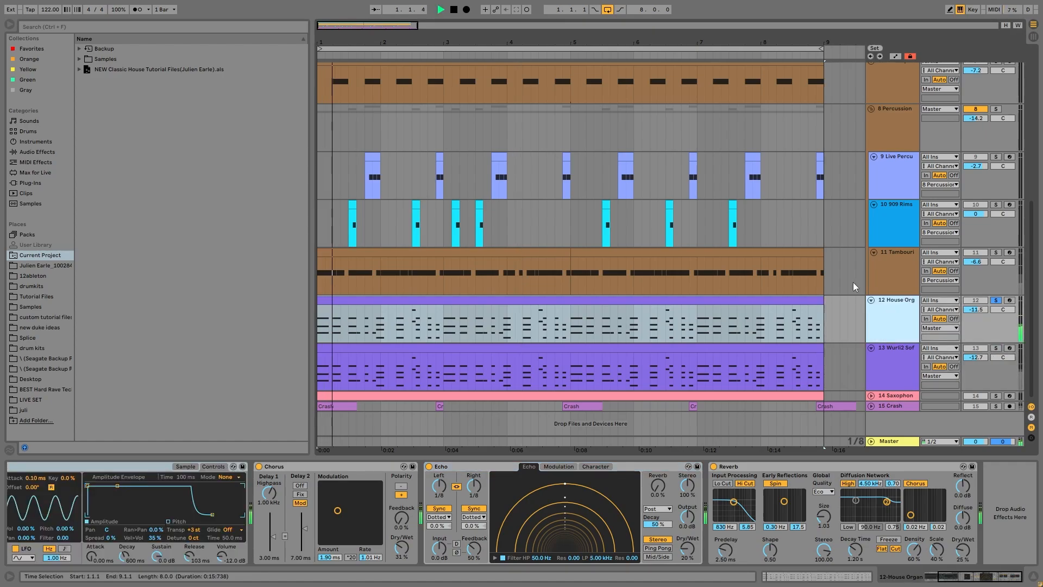
Move the solo to Wurli2 Soft for comparison with its effects shown, select its clip and play it
{"action": "left_click", "coordinate": [996, 348]}
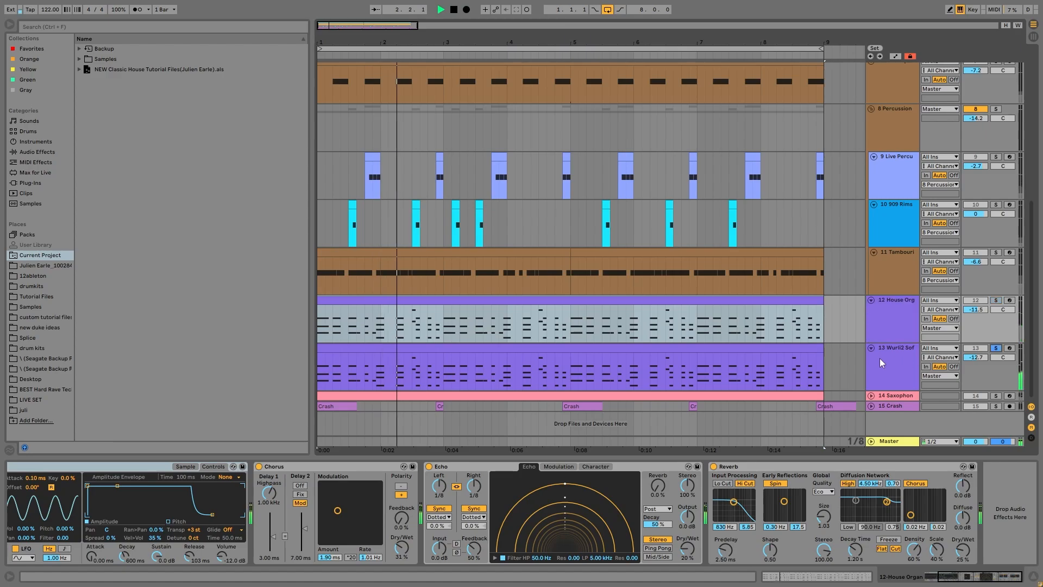
{"action": "left_click", "coordinate": [878, 358]}
{"action": "key", "text": "space"}
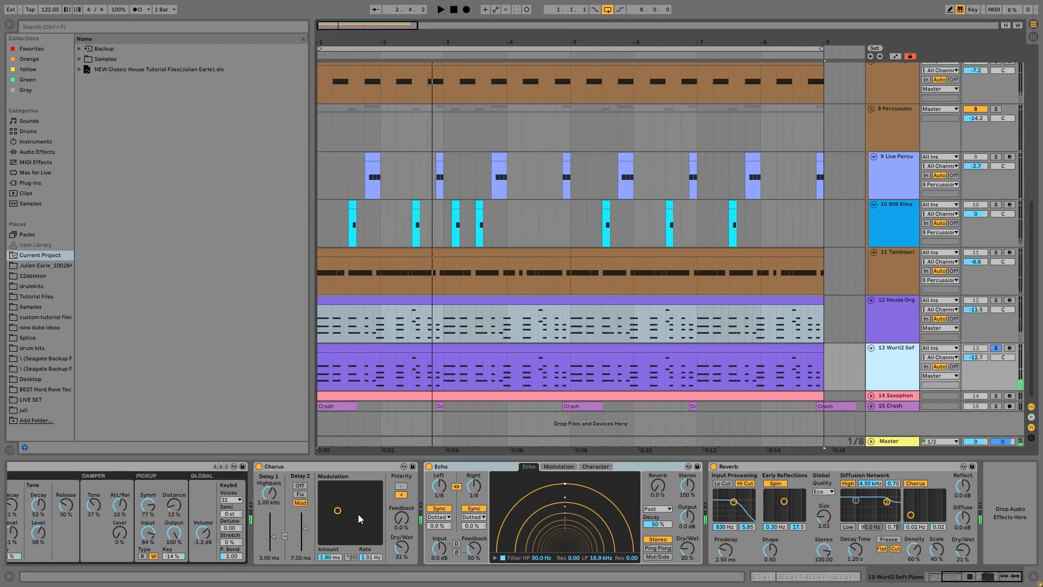
{"action": "left_click", "coordinate": [489, 348]}
{"action": "key", "text": "space"}
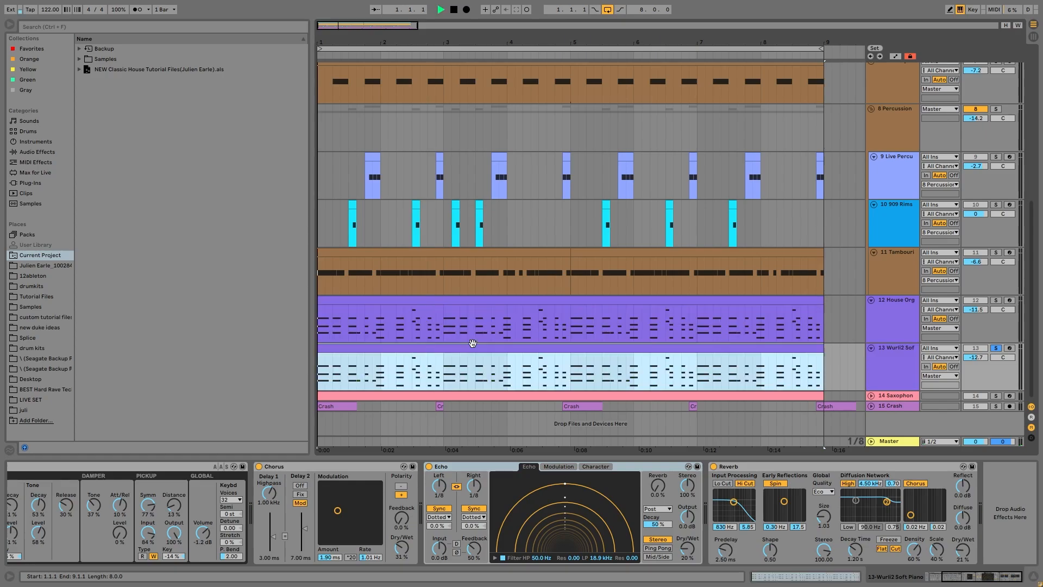
Add House Organ to the Wurli2 Soft solo, play both, and clear the solo to hear them in the full mix
{"action": "left_click", "coordinate": [997, 299], "text": "ctrl"}
{"action": "left_click", "coordinate": [901, 355]}
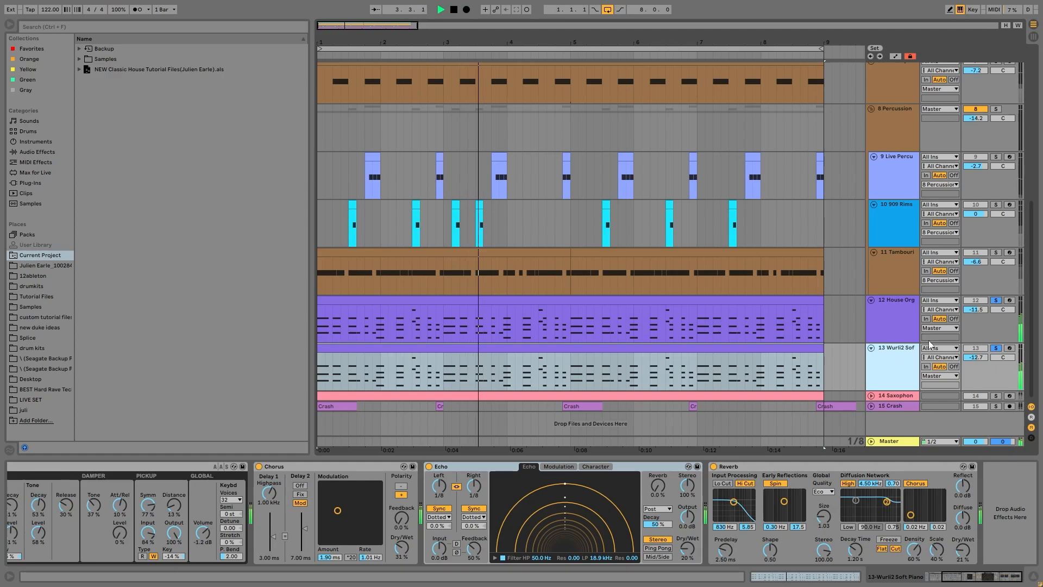
{"action": "left_click", "coordinate": [997, 349]}
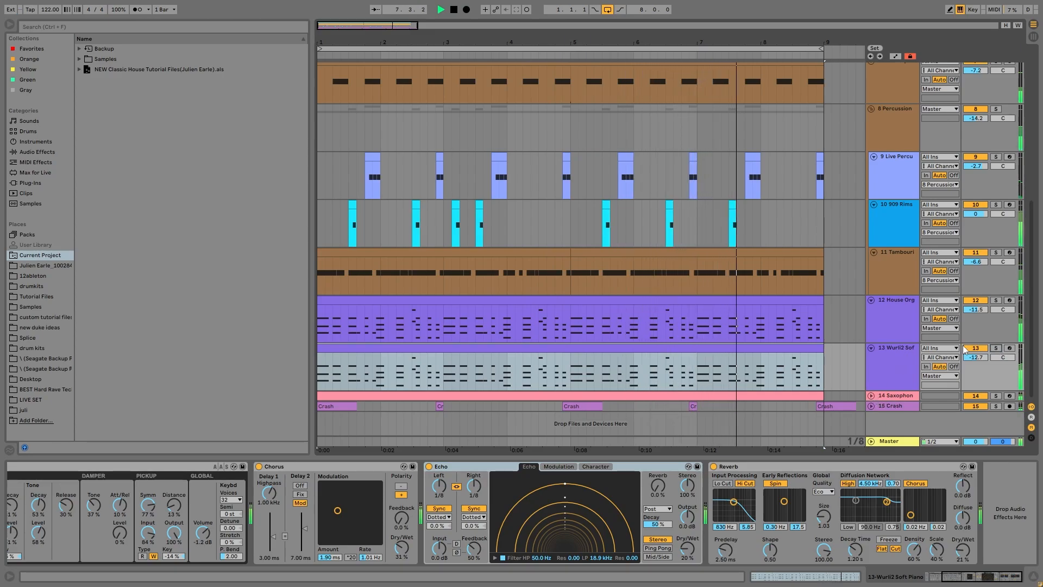
Unfold the Saxophone track, solo it together with House Organ and play the two layers
{"action": "left_click", "coordinate": [870, 395]}
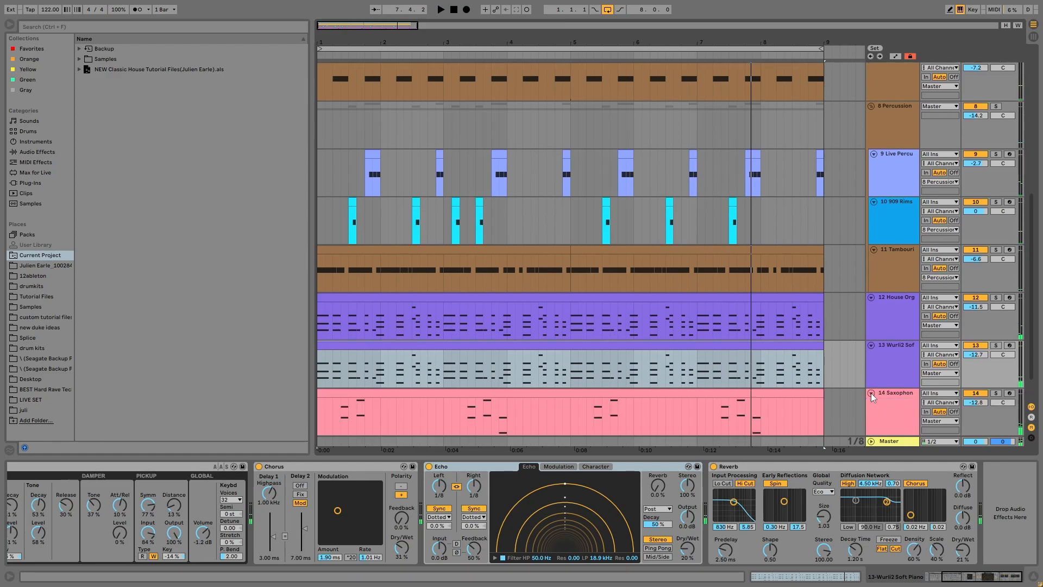
{"action": "scroll", "coordinate": [924, 381], "scroll_direction": "down", "scroll_amount": 1}
{"action": "left_click", "coordinate": [996, 359]}
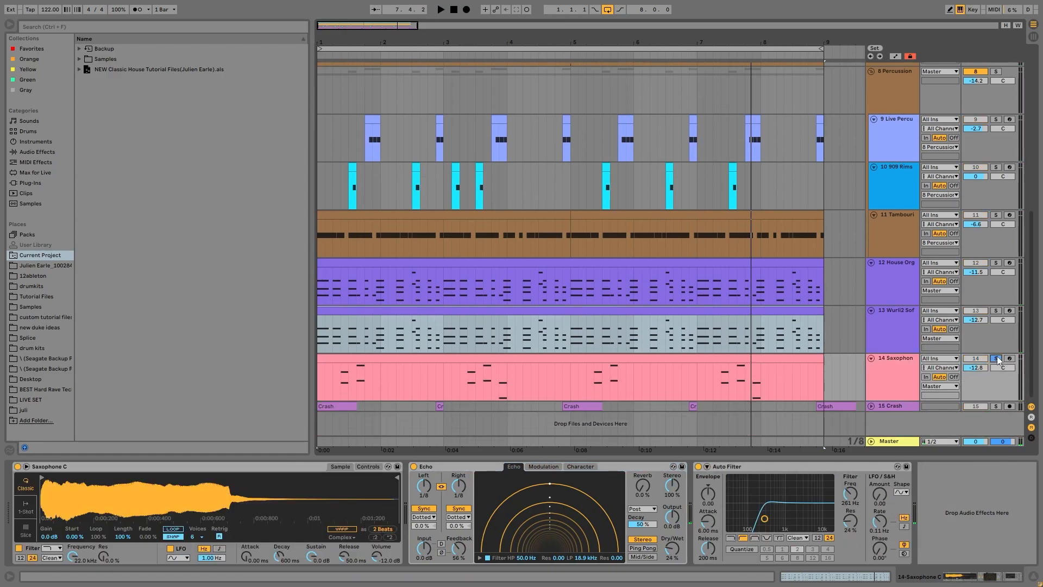
{"action": "left_click", "coordinate": [996, 263], "text": "ctrl"}
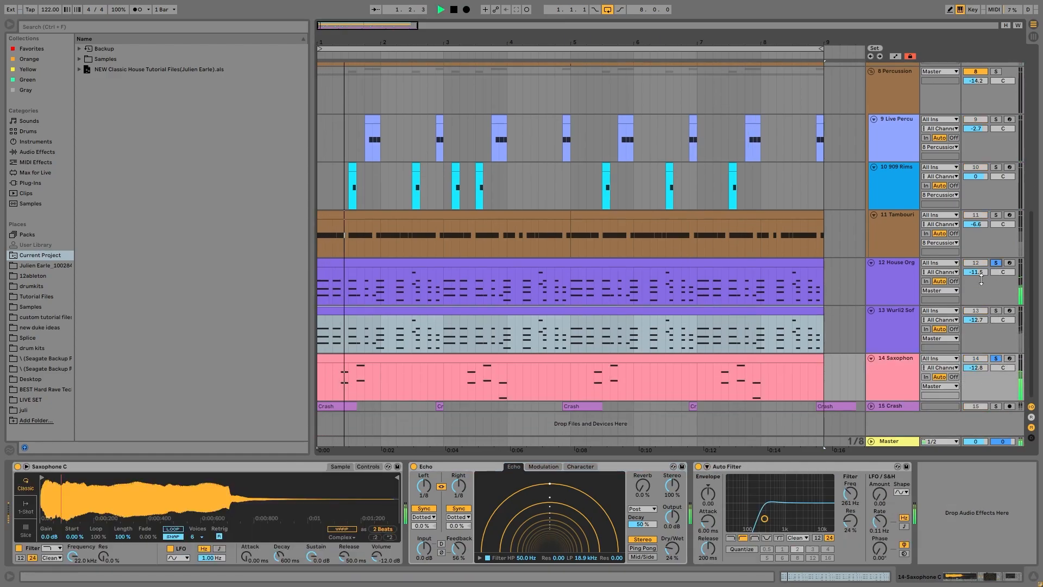
Open the Saxophone clip's notes, enlarge the key range and inspect the individual notes of its first two chords
{"action": "double_click", "coordinate": [582, 369]}
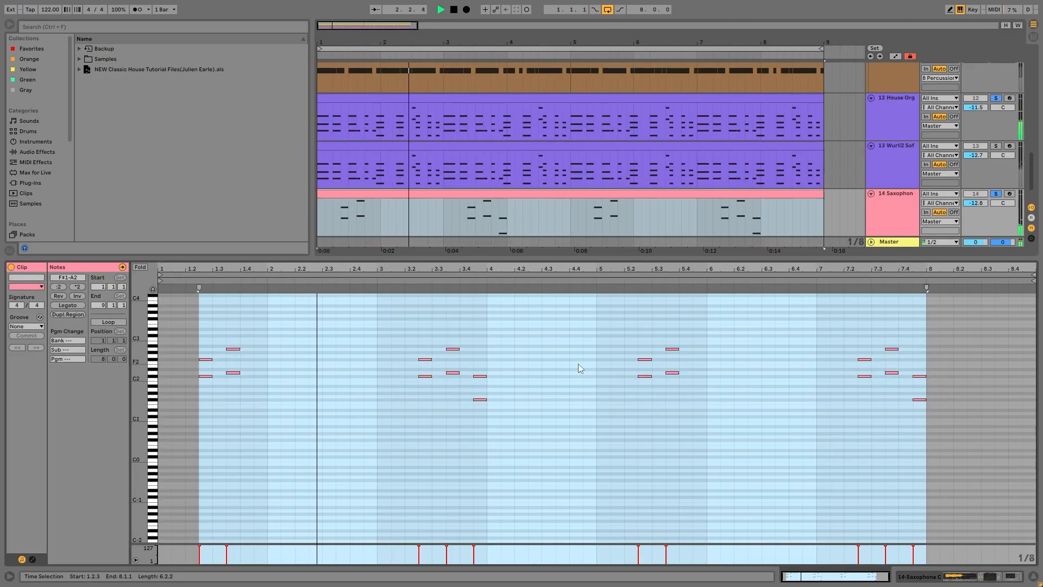
{"action": "mouse_move", "coordinate": [139, 388]}
{"action": "left_mouse_down"}
{"action": "mouse_move", "coordinate": [183, 388]}
{"action": "mouse_move", "coordinate": [152, 388]}
{"action": "mouse_move", "coordinate": [151, 403]}
{"action": "left_mouse_up"}
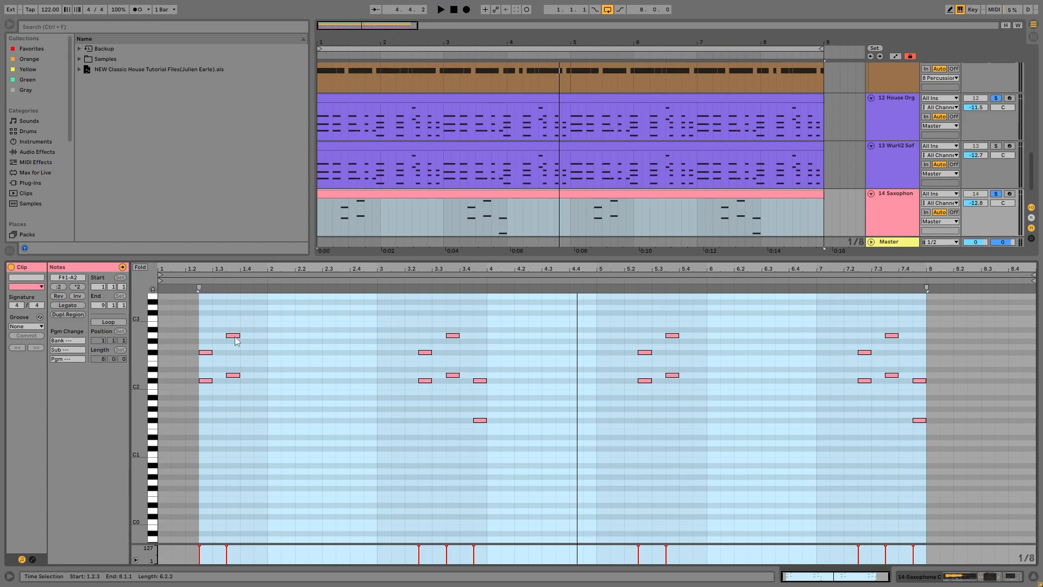
{"action": "left_click", "coordinate": [205, 353]}
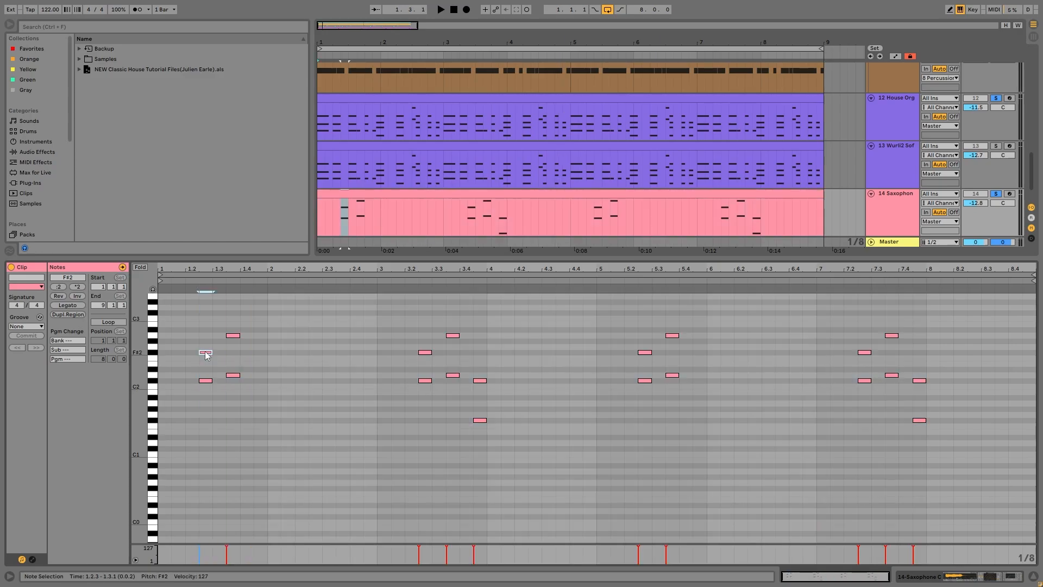
{"action": "left_click", "coordinate": [235, 335]}
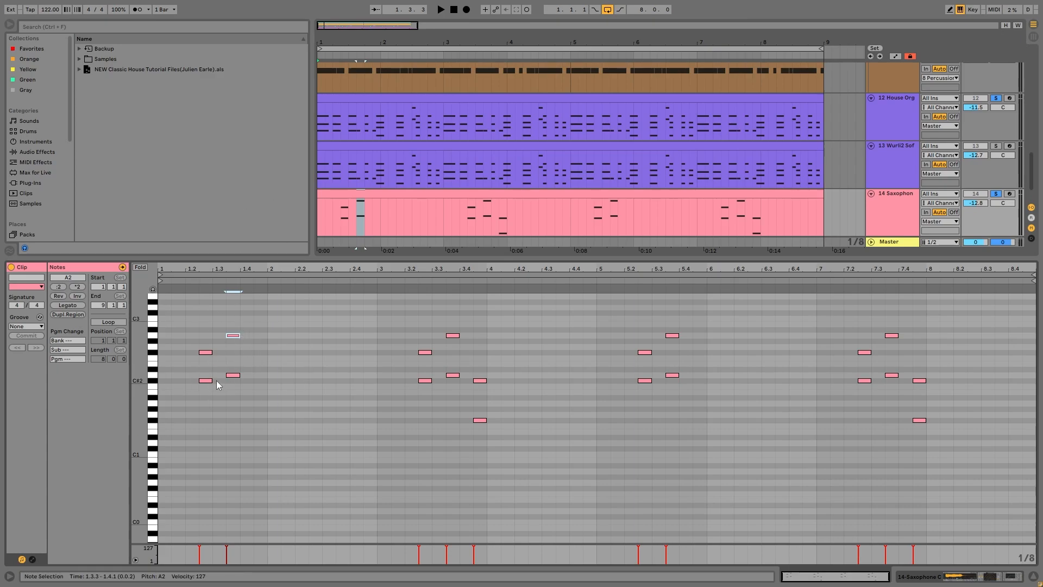
{"action": "left_click_drag", "start_coordinate": [226, 351], "coordinate": [235, 397]}
Show the Saxophone track's devices and play its clip alongside House Organ
{"action": "left_click", "coordinate": [897, 213]}
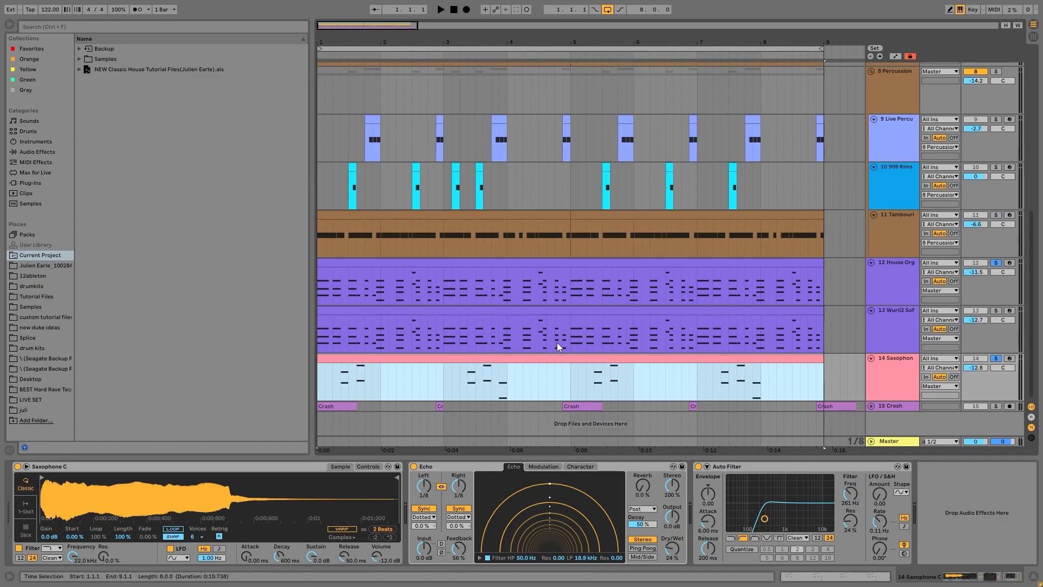
{"action": "key", "text": "space"}
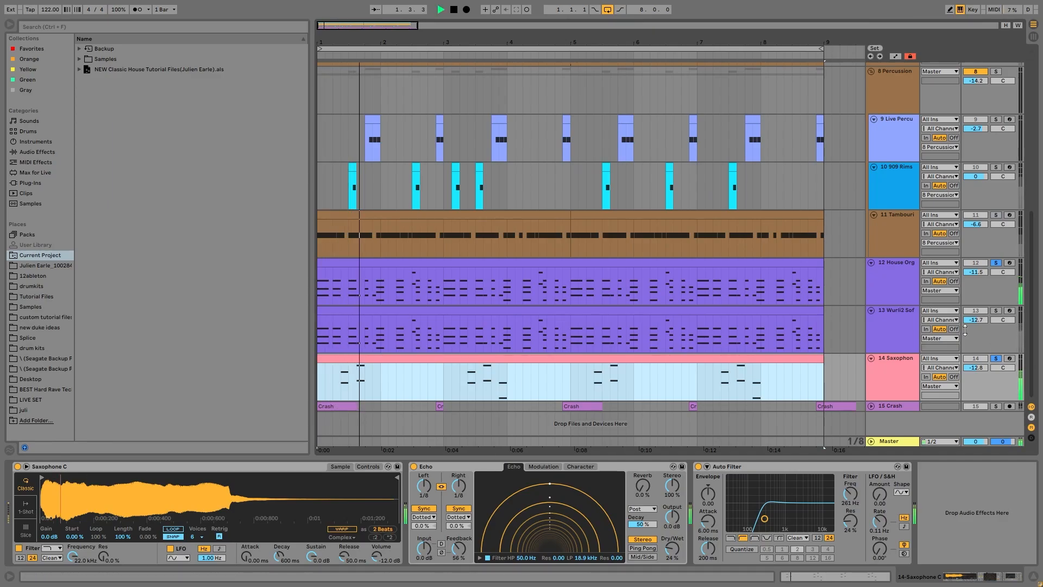
{"action": "left_click", "coordinate": [646, 359]}
{"action": "key", "text": "space"}
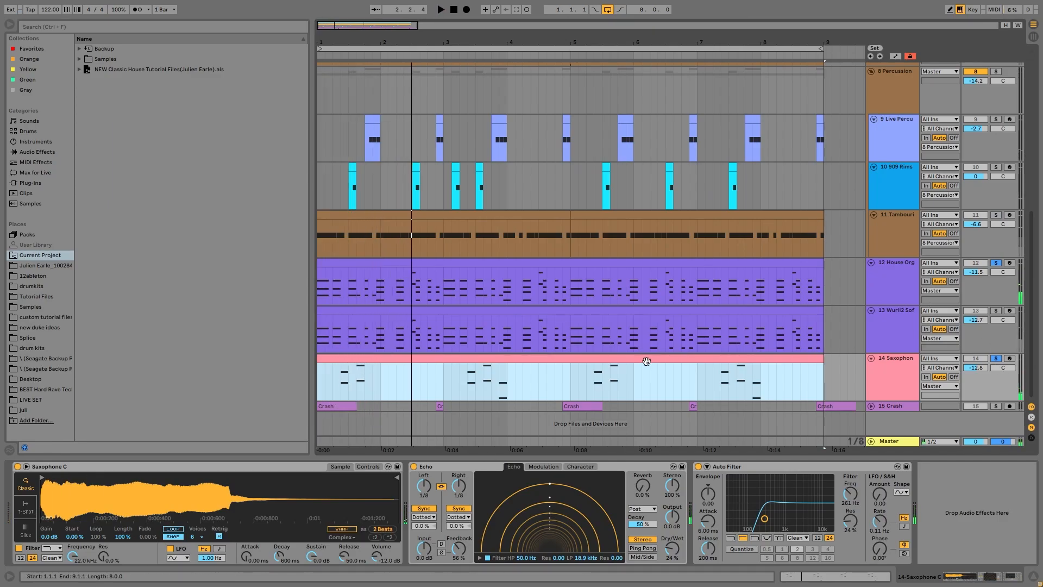
Reopen the Saxophone clip's notes, audition the first chord's lower note and highlight the opening two chords
{"action": "double_click", "coordinate": [647, 361]}
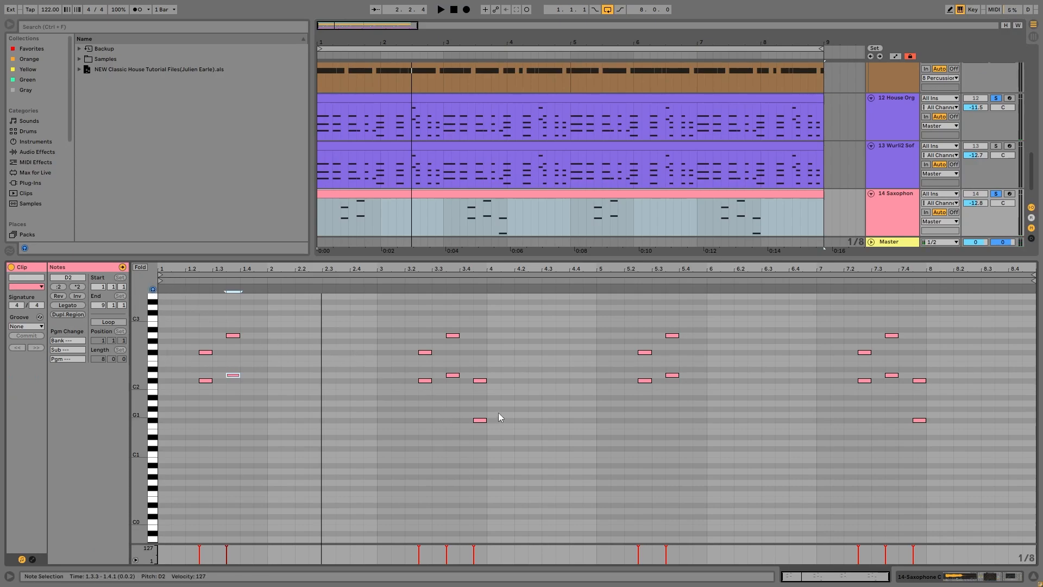
{"action": "left_click", "coordinate": [205, 380]}
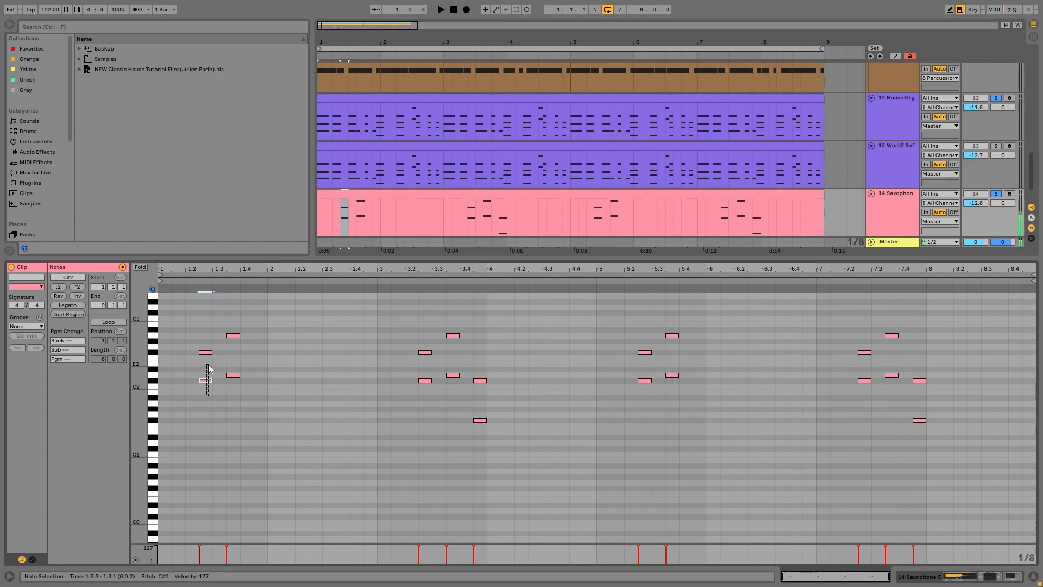
{"action": "left_click_drag", "start_coordinate": [207, 366], "coordinate": [241, 315]}
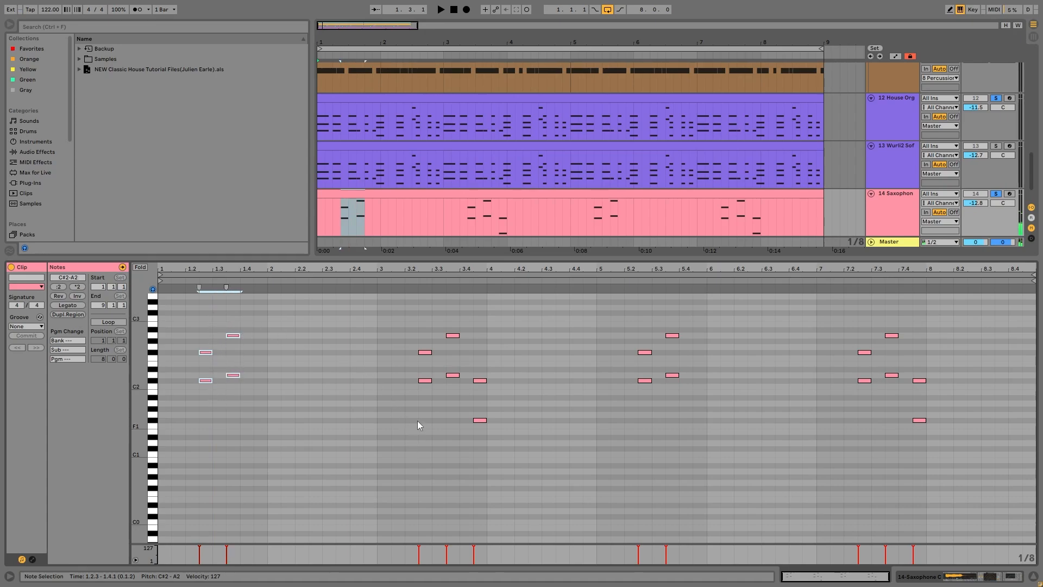
Audition the notes of the three Saxophone chords in bar 3 and highlight the whole phrase
{"action": "left_click", "coordinate": [424, 381]}
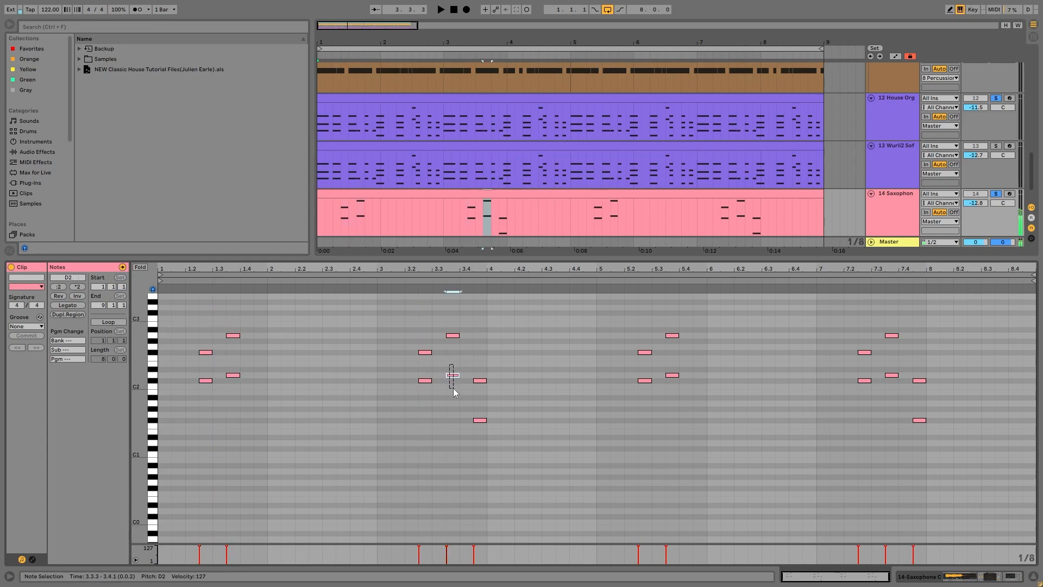
{"action": "left_click", "coordinate": [427, 348]}
{"action": "left_click_drag", "start_coordinate": [428, 346], "coordinate": [423, 361]}
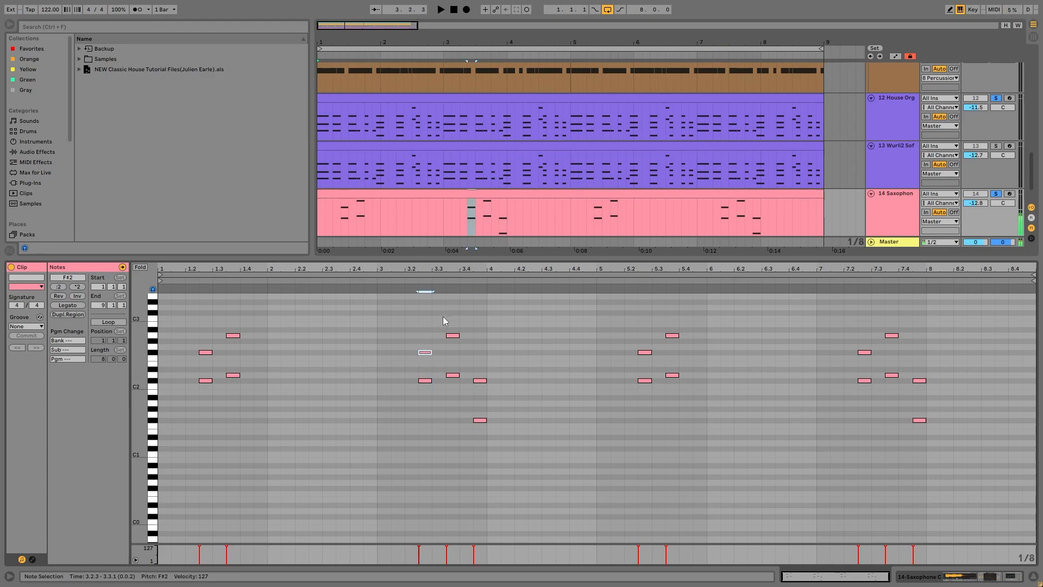
{"action": "left_click_drag", "start_coordinate": [445, 315], "coordinate": [463, 349]}
{"action": "left_click_drag", "start_coordinate": [480, 356], "coordinate": [488, 394]}
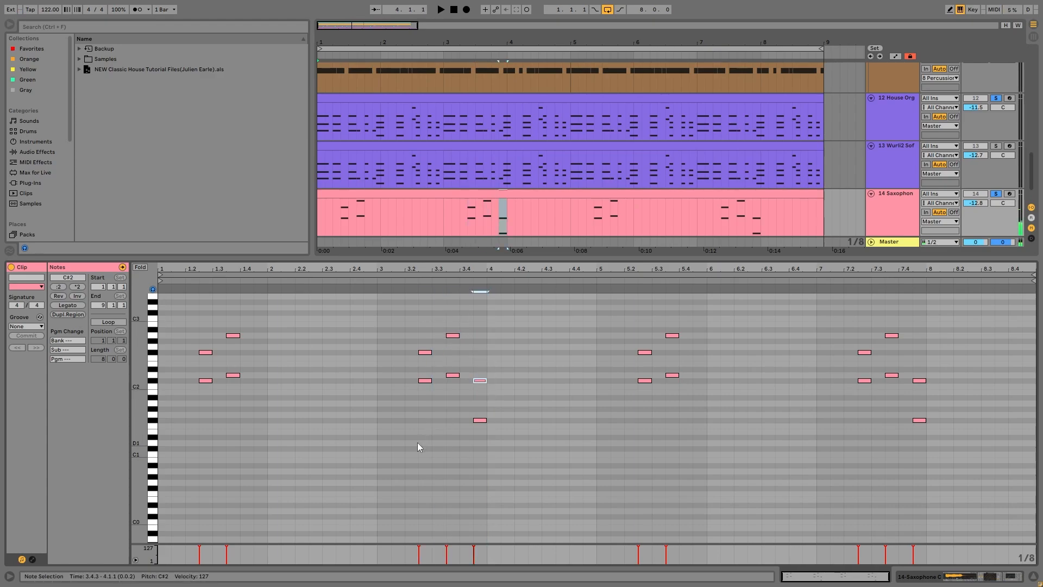
{"action": "left_click_drag", "start_coordinate": [417, 442], "coordinate": [489, 273]}
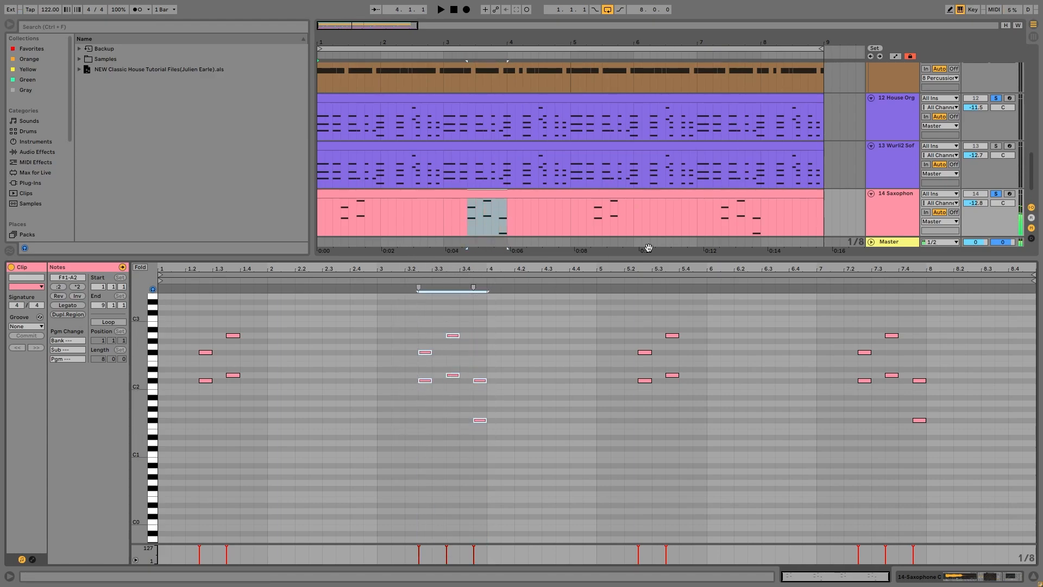
Play the Saxophone part and review its clip notes once more before returning to the Sampler, Echo and Auto Filter devices
{"action": "key", "text": "space"}
{"action": "left_click", "coordinate": [881, 214]}
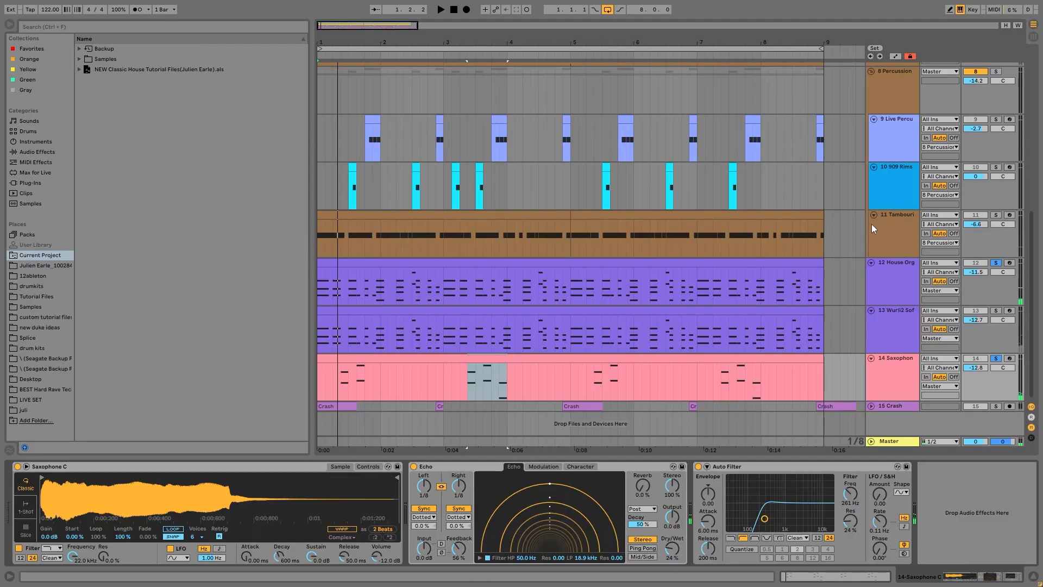
{"action": "double_click", "coordinate": [501, 364]}
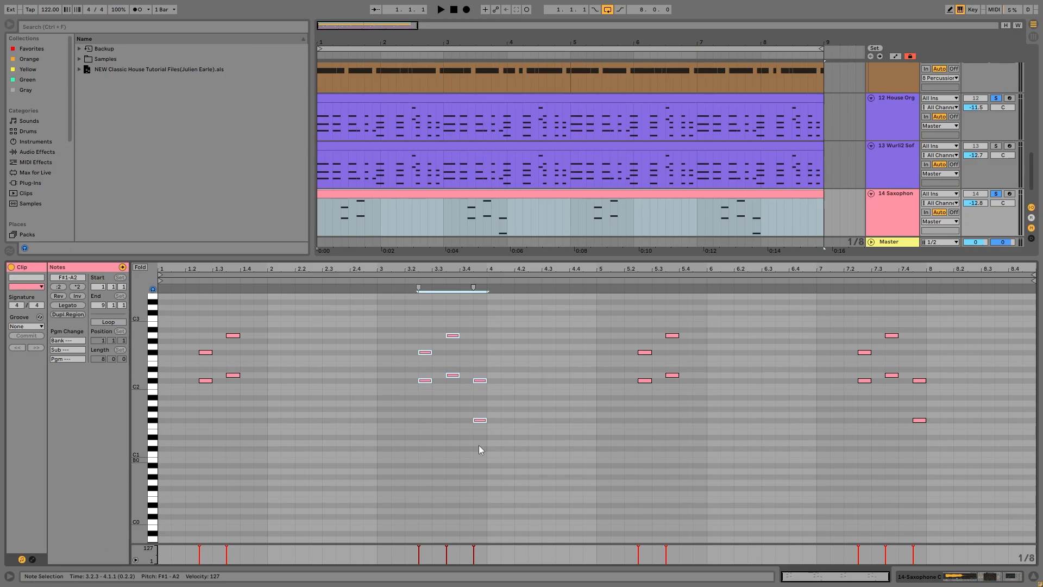
{"action": "left_click", "coordinate": [887, 224]}
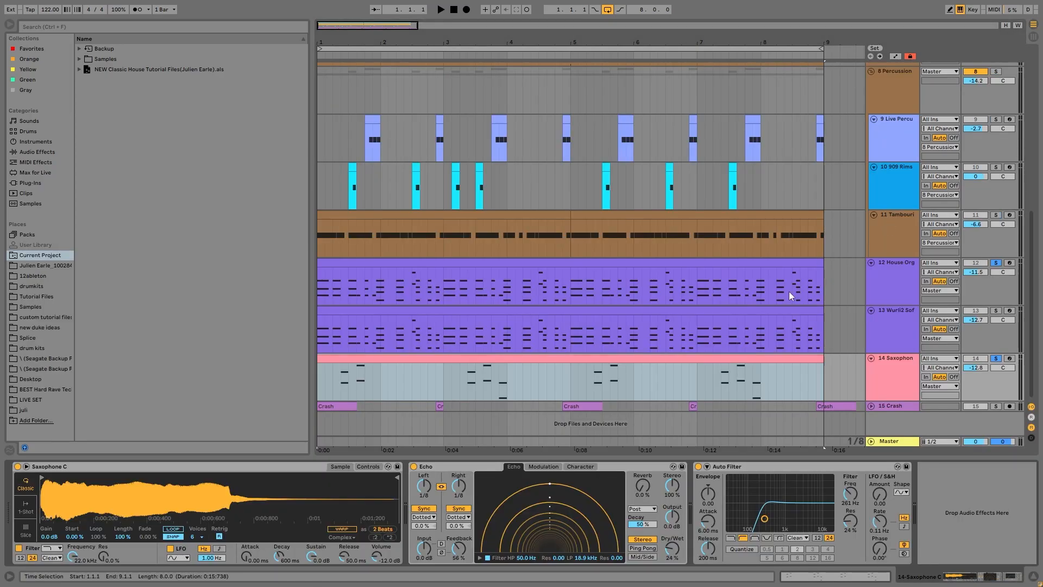
{"action": "key", "text": "space"}
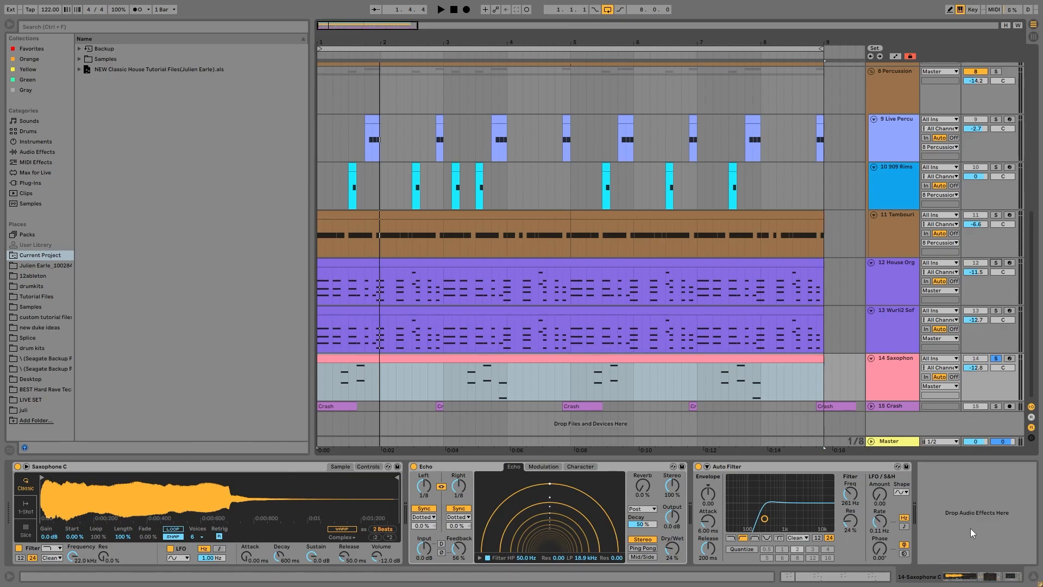
Solo the Crash track, unfold it and show its Echo device
{"action": "left_click", "coordinate": [997, 407]}
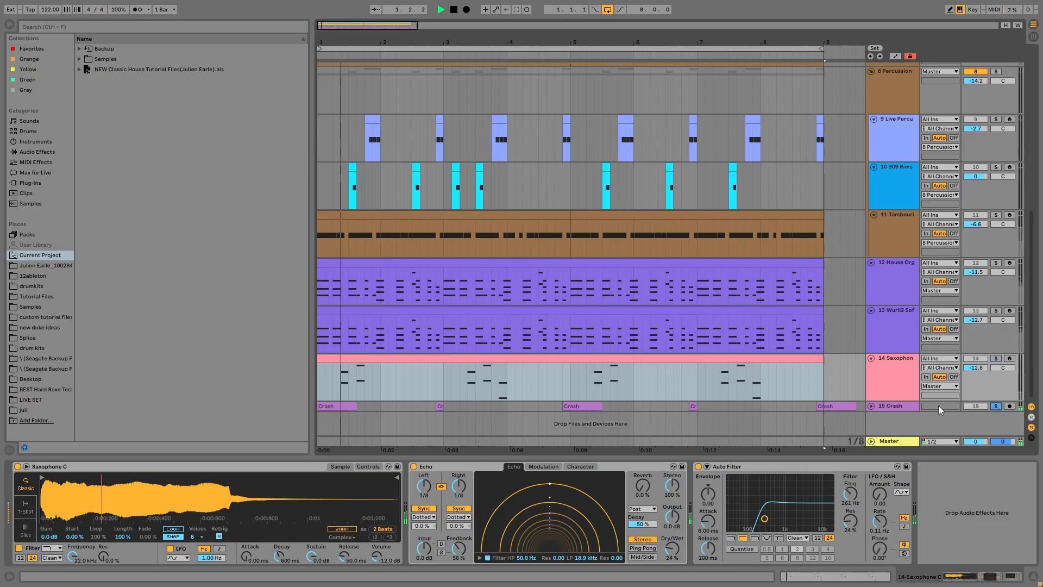
{"action": "left_click", "coordinate": [870, 406]}
{"action": "left_click", "coordinate": [885, 385]}
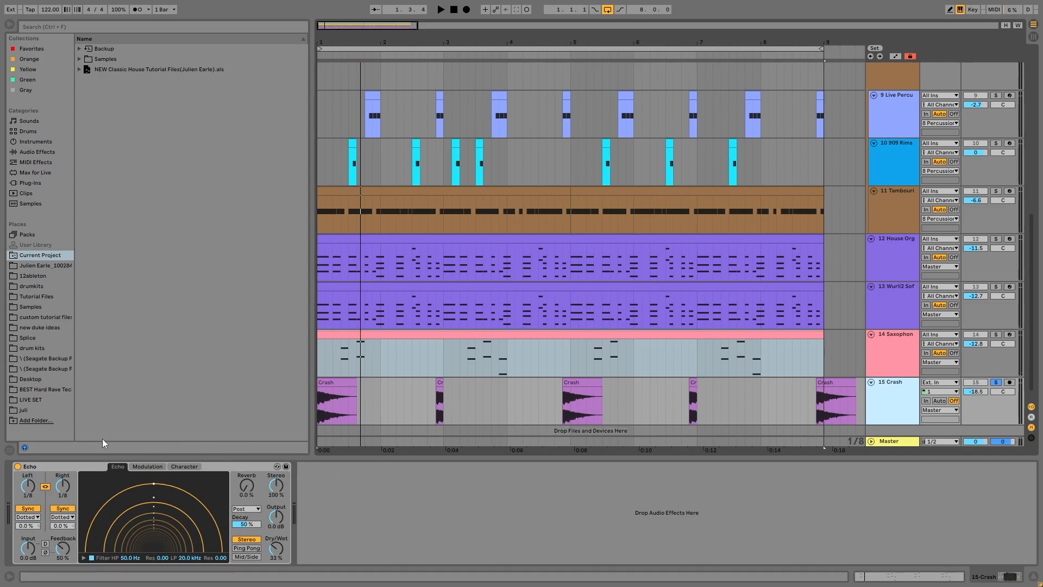
Clear the Crash solo, inspect the first Crash clip and play the full mix from 2.3.1 through the second crash
{"action": "left_click", "coordinate": [996, 382]}
{"action": "left_click", "coordinate": [335, 382]}
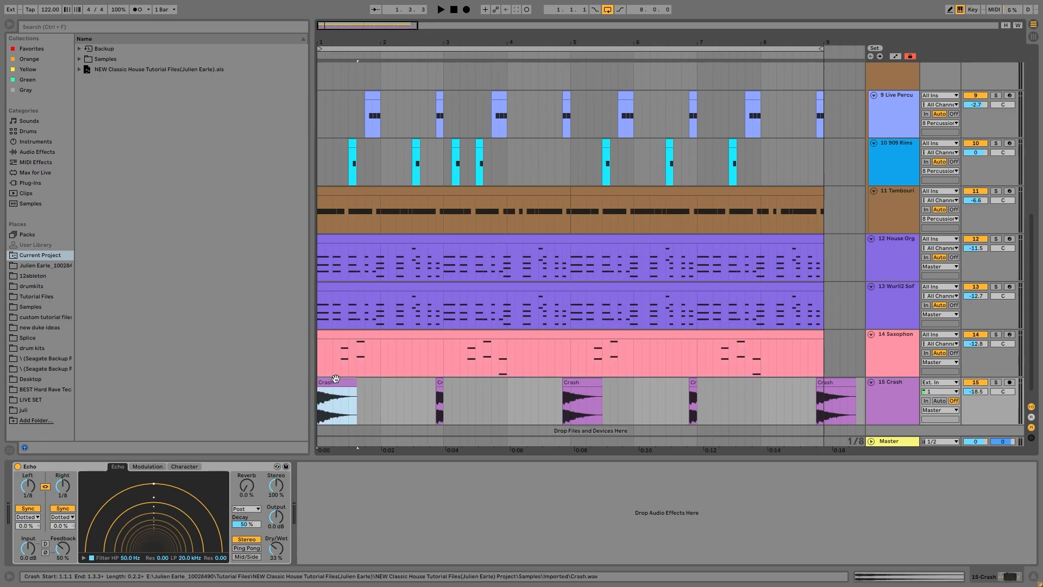
{"action": "left_click", "coordinate": [411, 406]}
{"action": "key", "text": "space"}
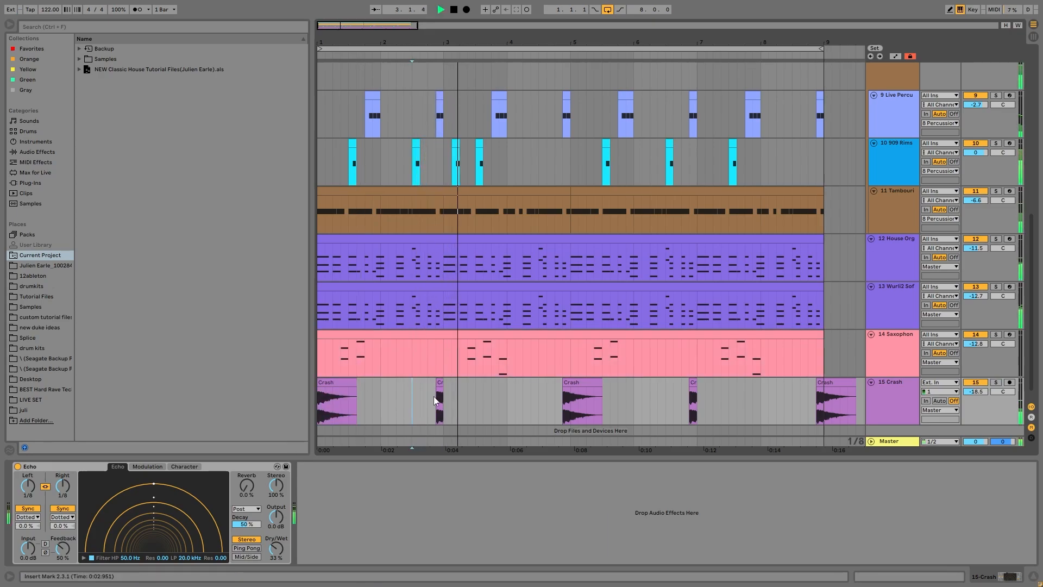
{"action": "key", "text": "space"}
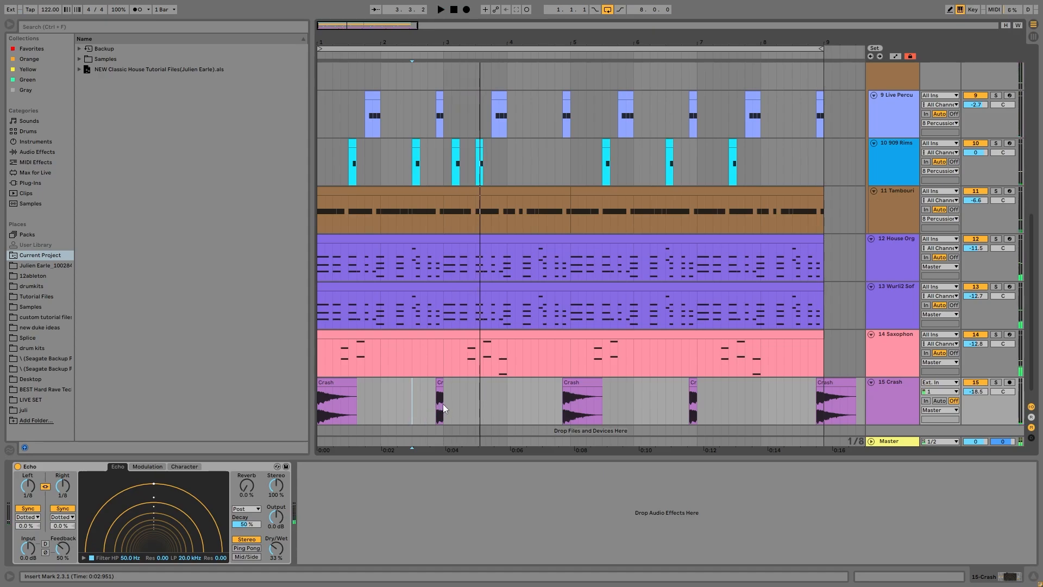
Highlight the Crash track from 2.4.1 to 3.1.1 to point out the short second crash
{"action": "left_click", "coordinate": [442, 403]}
{"action": "left_click", "coordinate": [412, 390]}
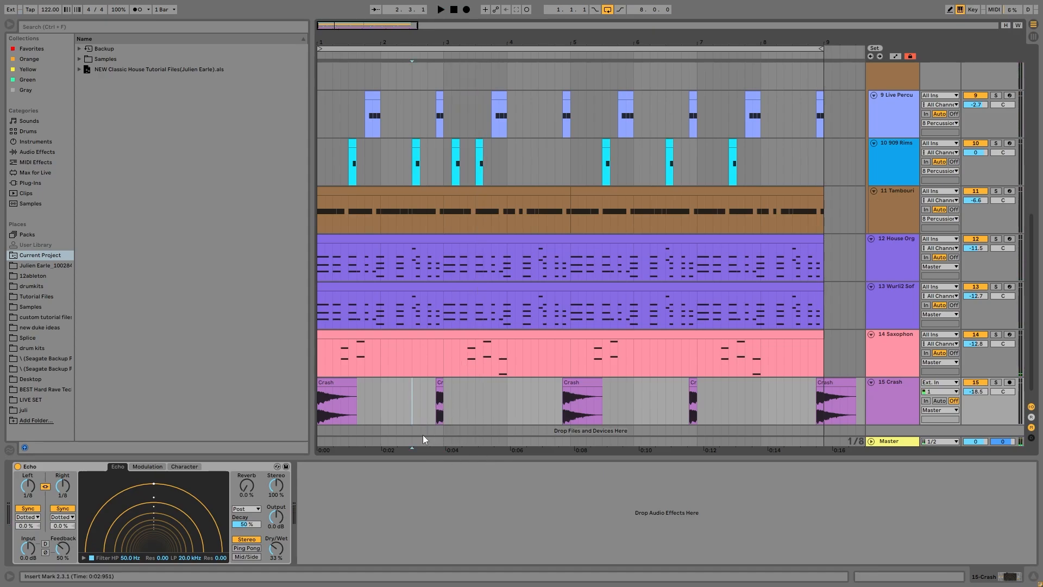
{"action": "left_click_drag", "start_coordinate": [428, 400], "coordinate": [445, 397]}
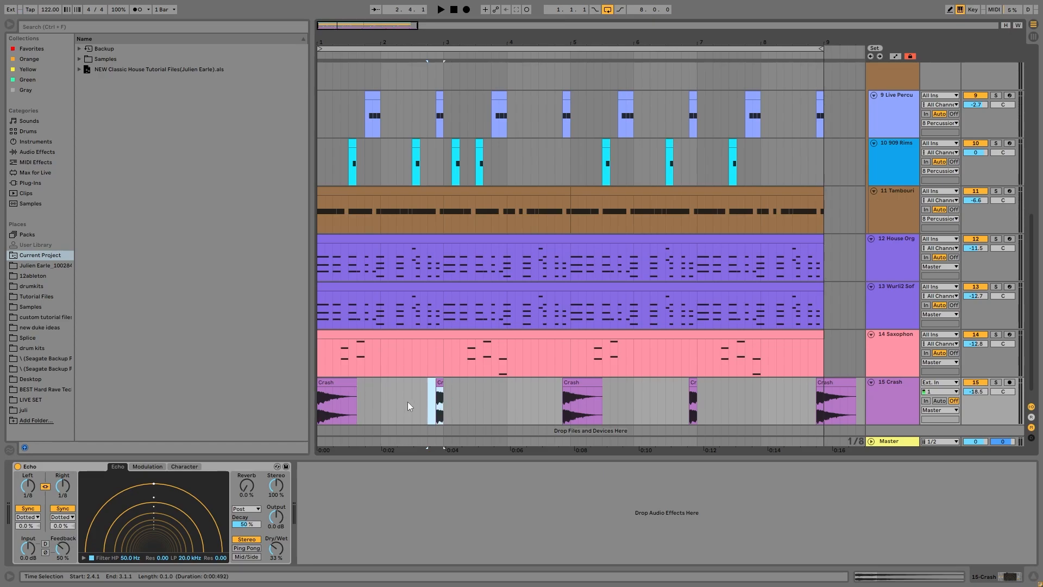
Play the lead-in to the third Crash clip, and select the first Crash clip to replay the arrangement from the start
{"action": "key", "text": "space"}
{"action": "left_click", "coordinate": [546, 400]}
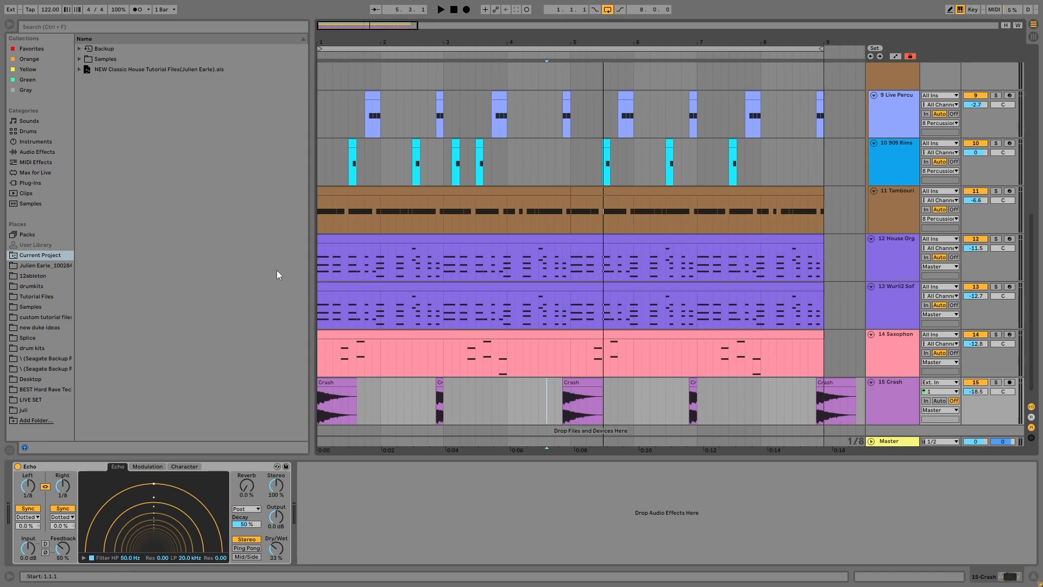
{"action": "left_click", "coordinate": [334, 383]}
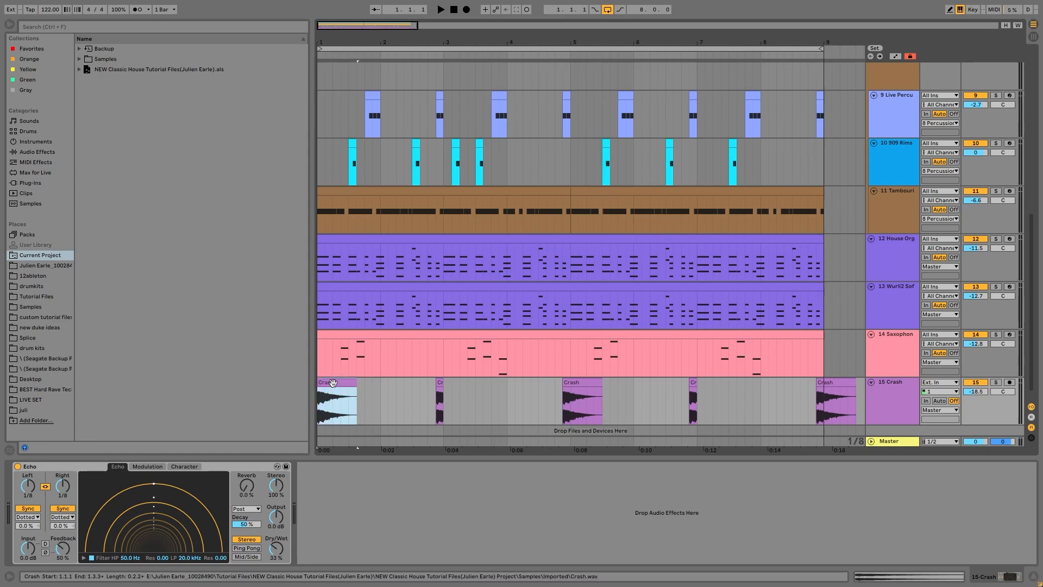
{"action": "key", "text": "space"}
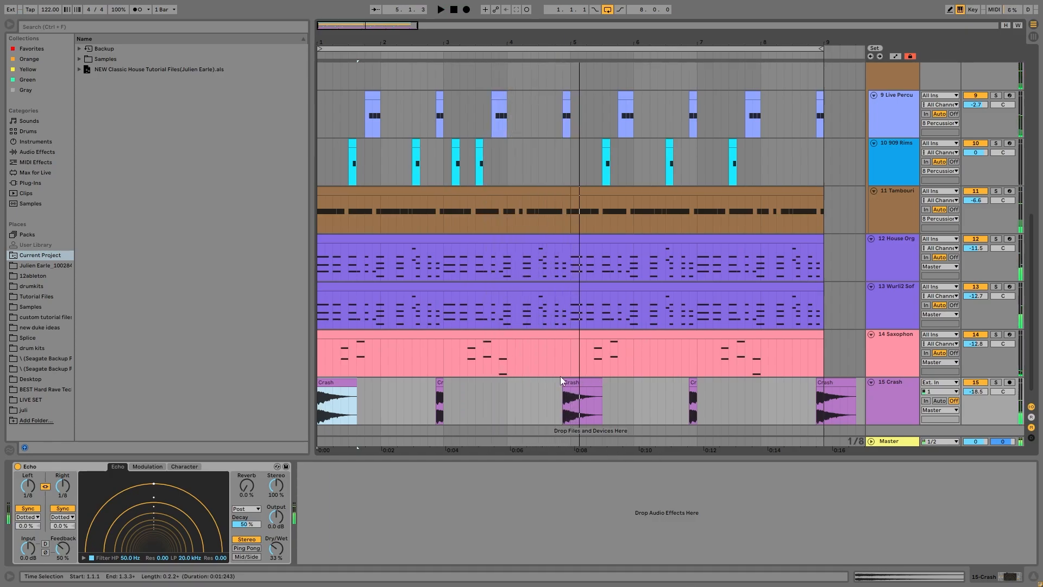
Select all tracks in the arrangement
{"action": "scroll", "coordinate": [700, 431], "scroll_direction": "up", "scroll_amount": 5}
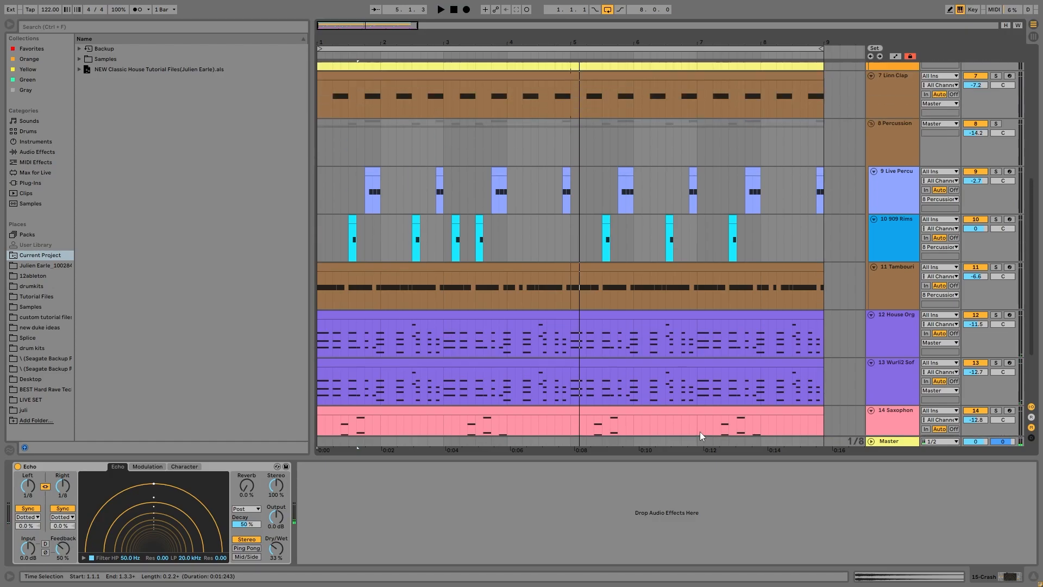
{"action": "left_click", "coordinate": [890, 251]}
{"action": "key", "text": "ctrl+a"}
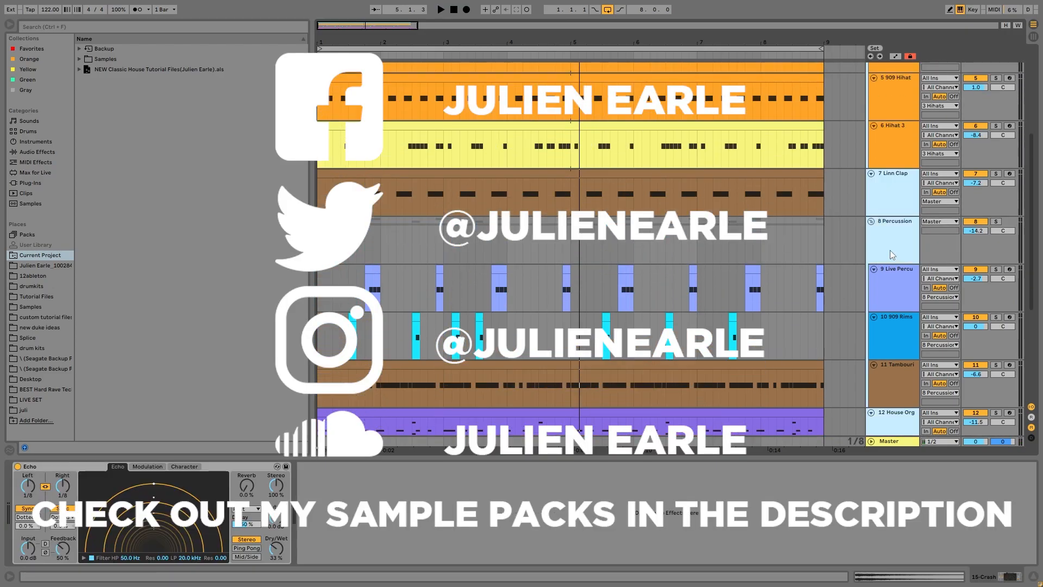